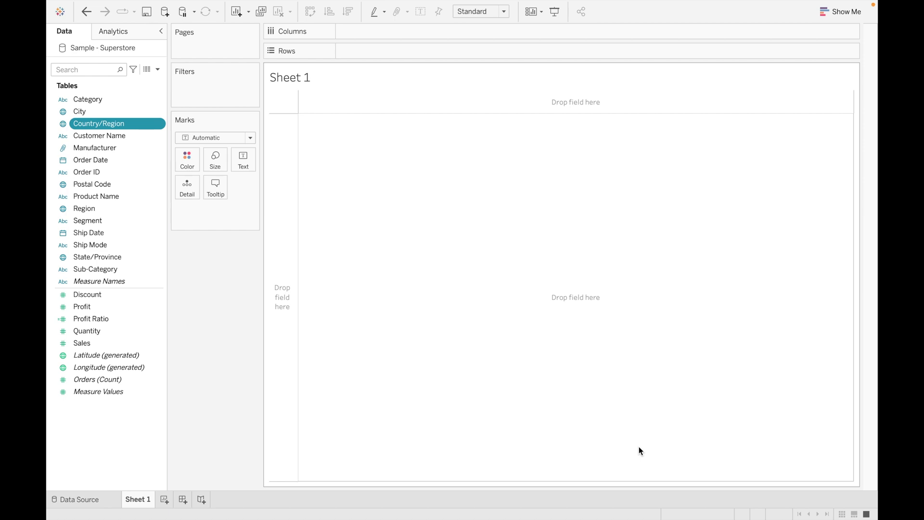
# - Plot Country/Region on a map, giving one mark each for Canada and the United States
pyautogui.click(848, 14)
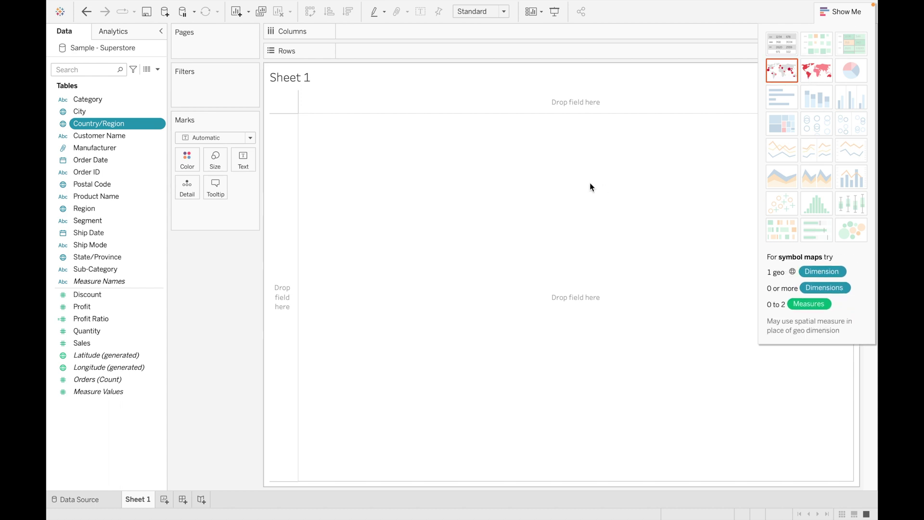
pyautogui.click(844, 12)
pyautogui.keyDown('ctrl'); pyautogui.click(151, 355); pyautogui.keyUp('ctrl')
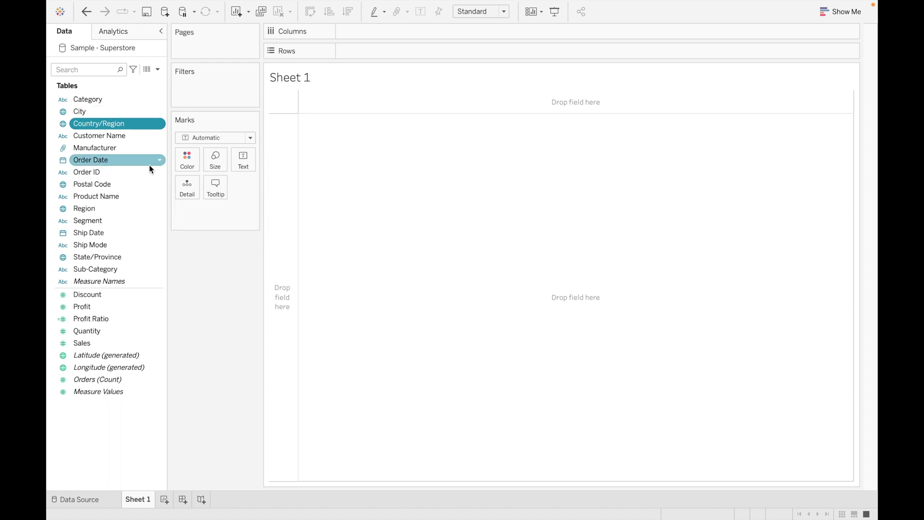
pyautogui.doubleClick(141, 125)
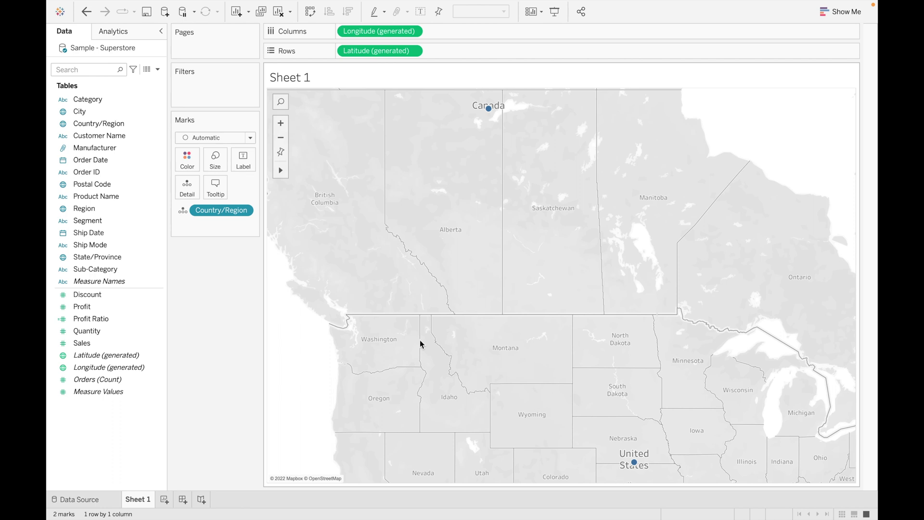
pyautogui.moveTo(634, 464)
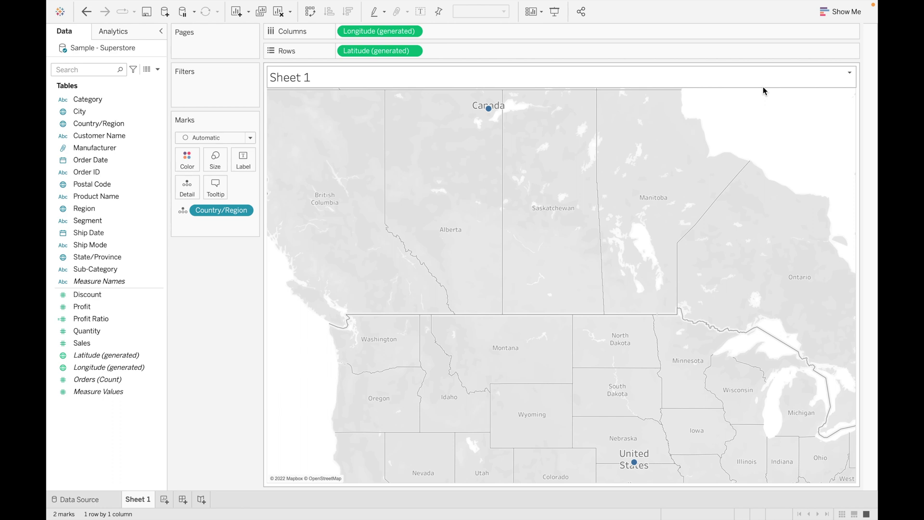
pyautogui.click(840, 12)
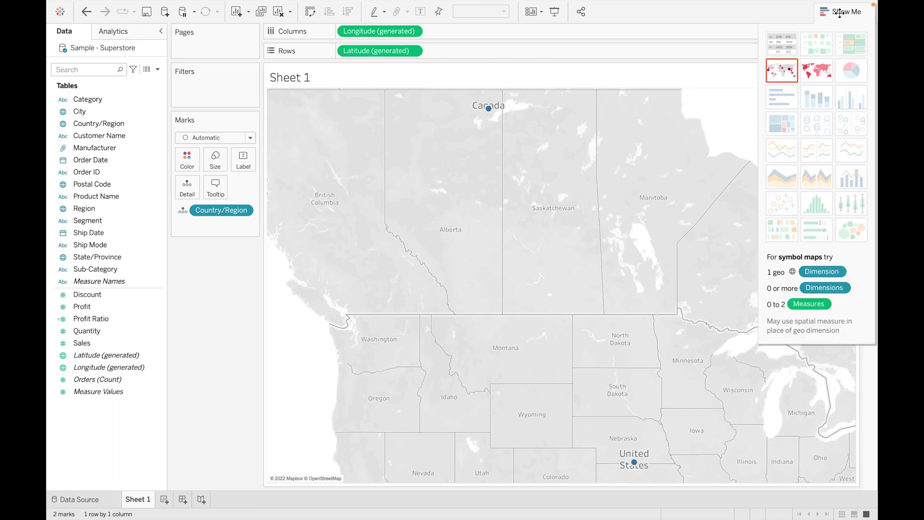
# - Switch the map to the filled map chart type and select the State/Province field
pyautogui.click(824, 67)
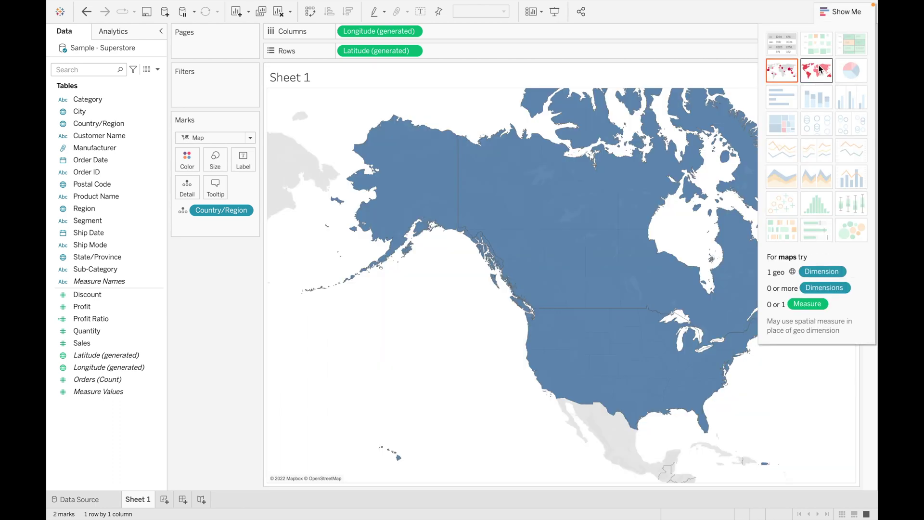
pyautogui.click(842, 11)
pyautogui.moveTo(667, 342)
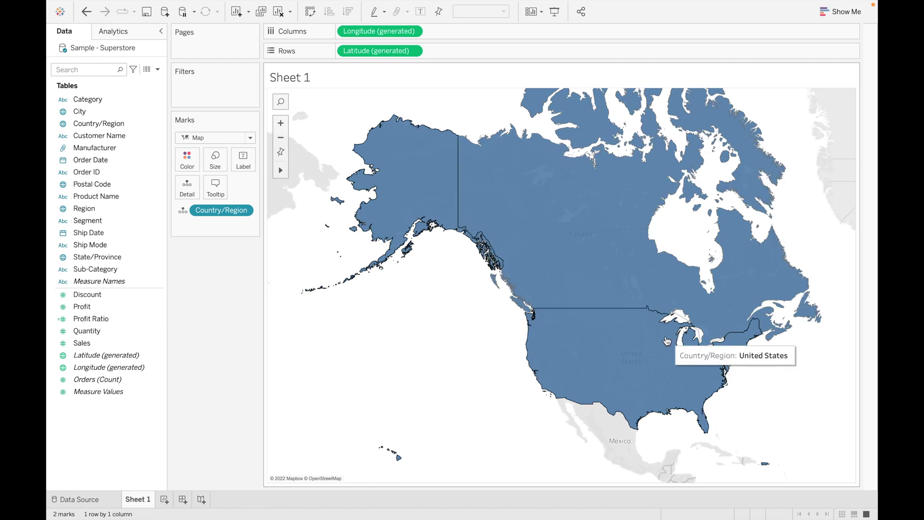
pyautogui.moveTo(587, 236)
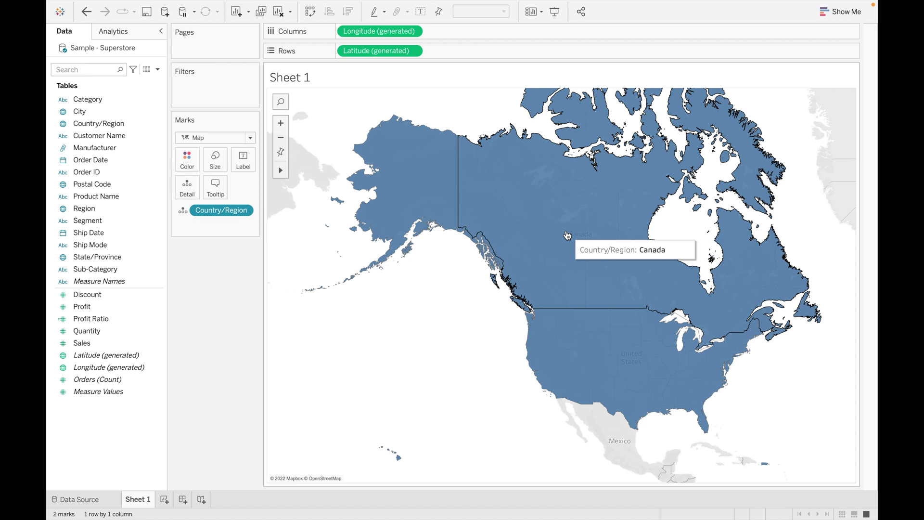
pyautogui.click(126, 257)
# - Colour by State/Province with its legend hidden, then recolour the marks by City
pyautogui.moveTo(116, 260); pyautogui.dragTo(186, 164)
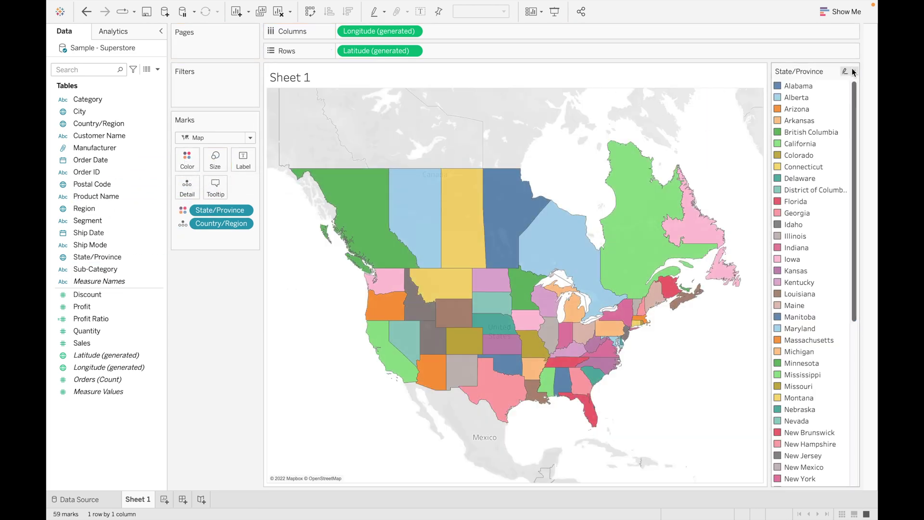
pyautogui.click(854, 71)
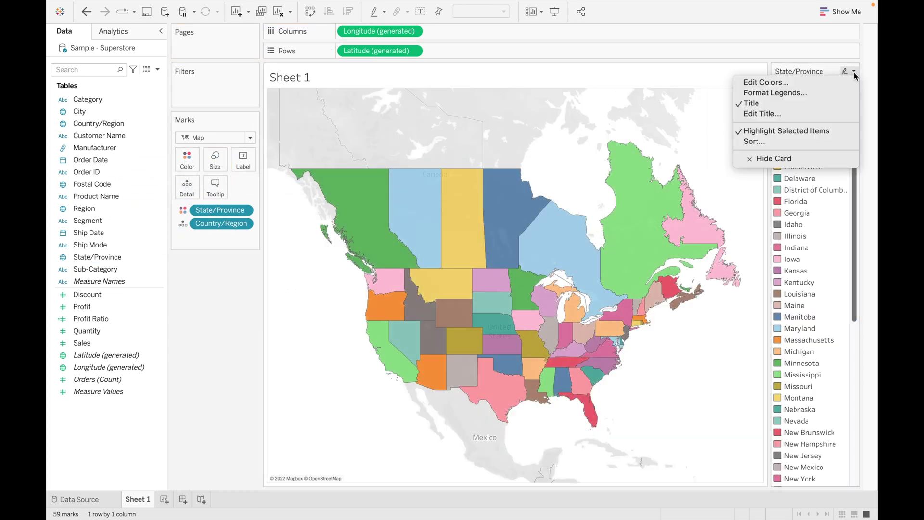
pyautogui.click(788, 159)
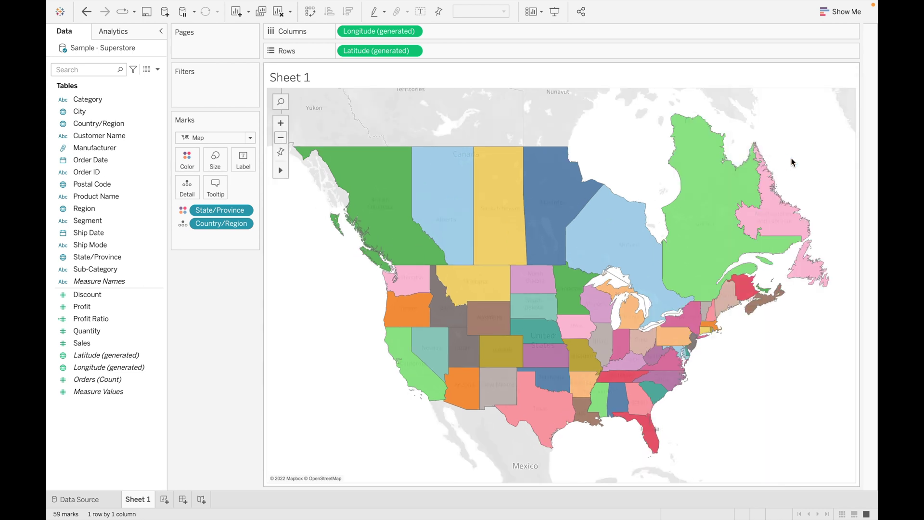
pyautogui.moveTo(90, 112); pyautogui.dragTo(181, 164)
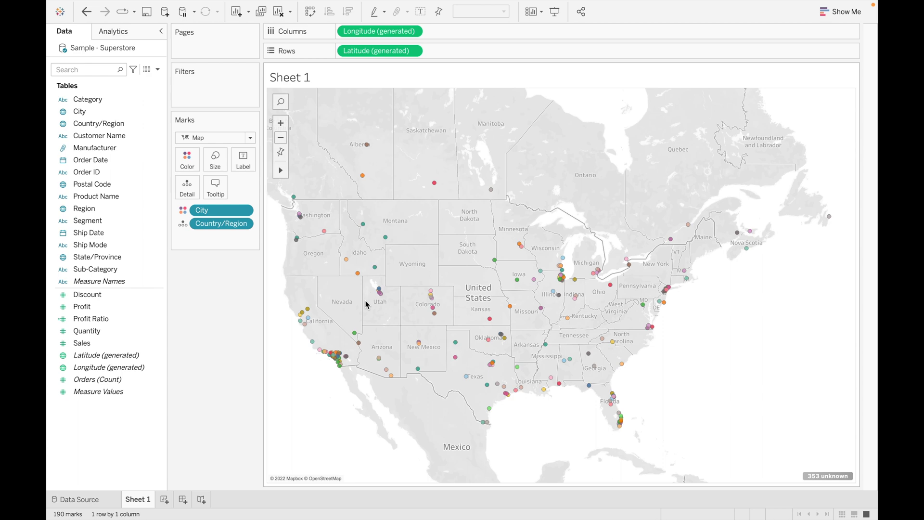
# - Remove City, colour by State/Province with its legend hidden, and drop Country/Region from Marks
pyautogui.moveTo(206, 211); pyautogui.dragTo(213, 326)
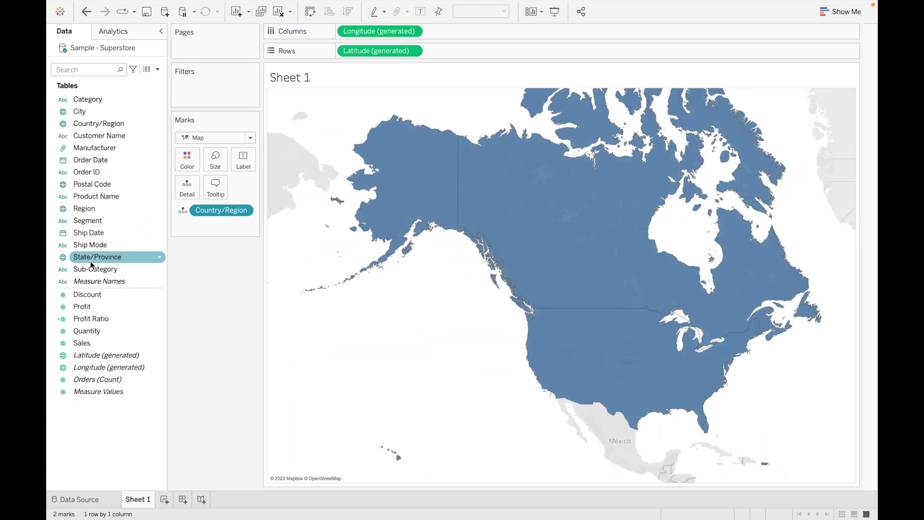
pyautogui.moveTo(102, 257); pyautogui.dragTo(188, 167)
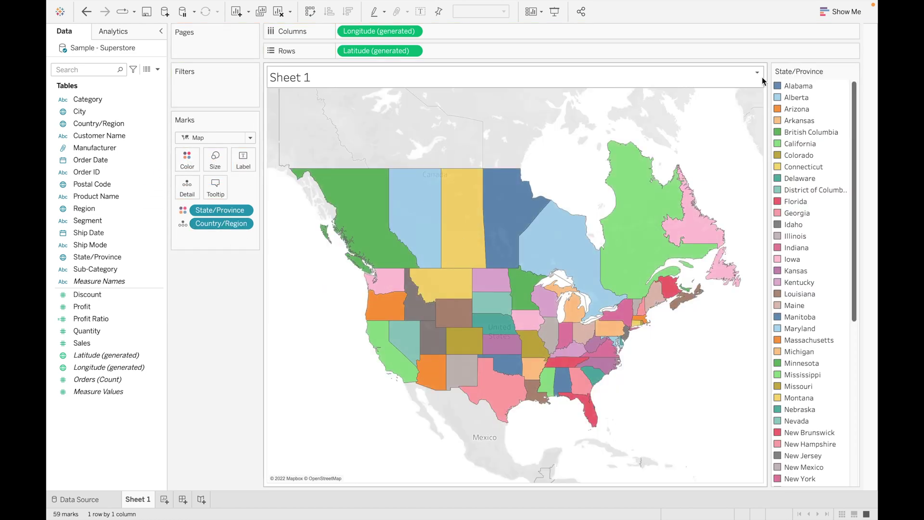
pyautogui.click(854, 71)
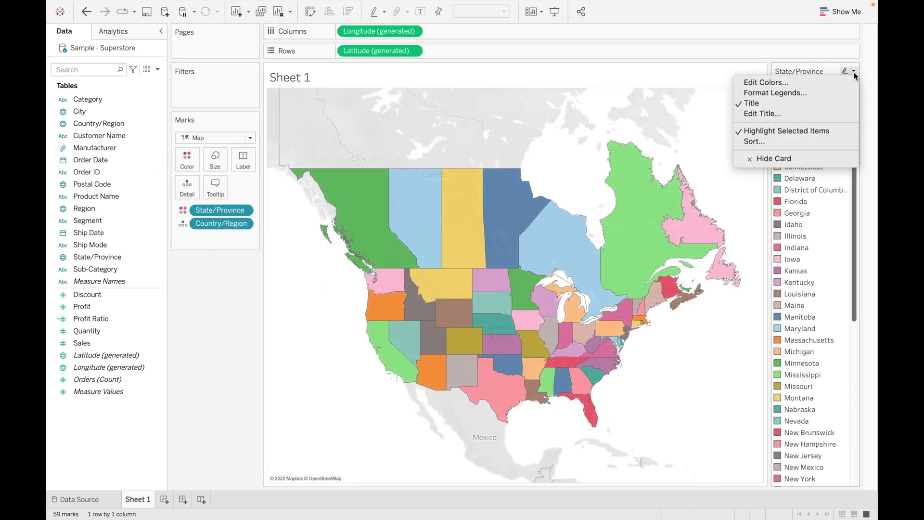
pyautogui.click(786, 157)
pyautogui.moveTo(210, 225); pyautogui.dragTo(216, 336)
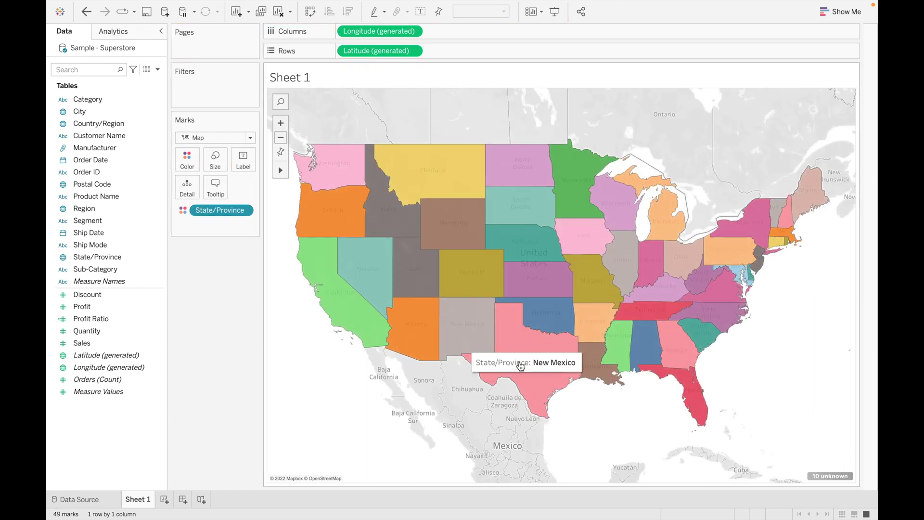
pyautogui.click(834, 476)
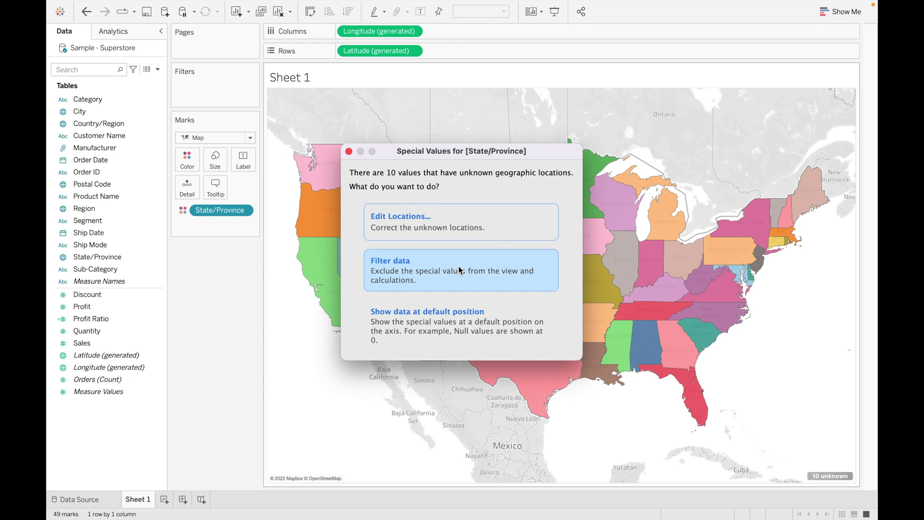
pyautogui.click(459, 325)
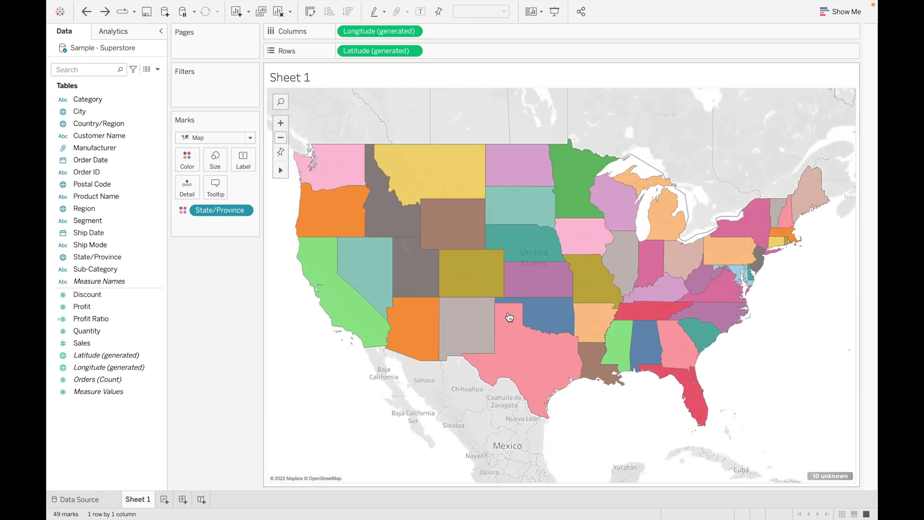
pyautogui.click(844, 476)
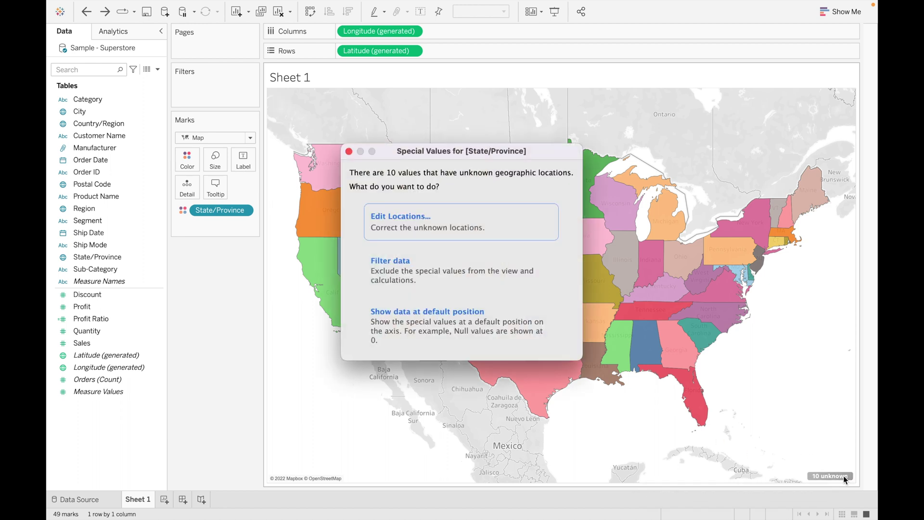
pyautogui.click(445, 273)
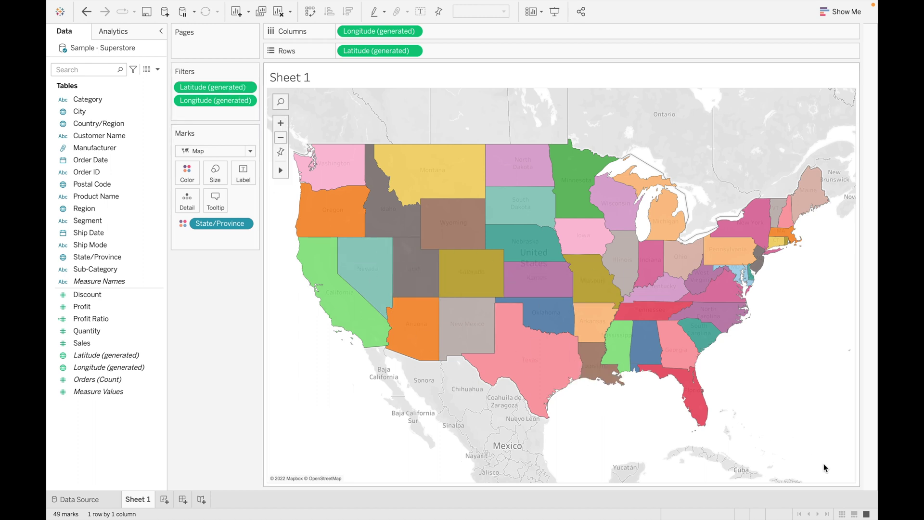
pyautogui.hotkey('ctrl', 'z')
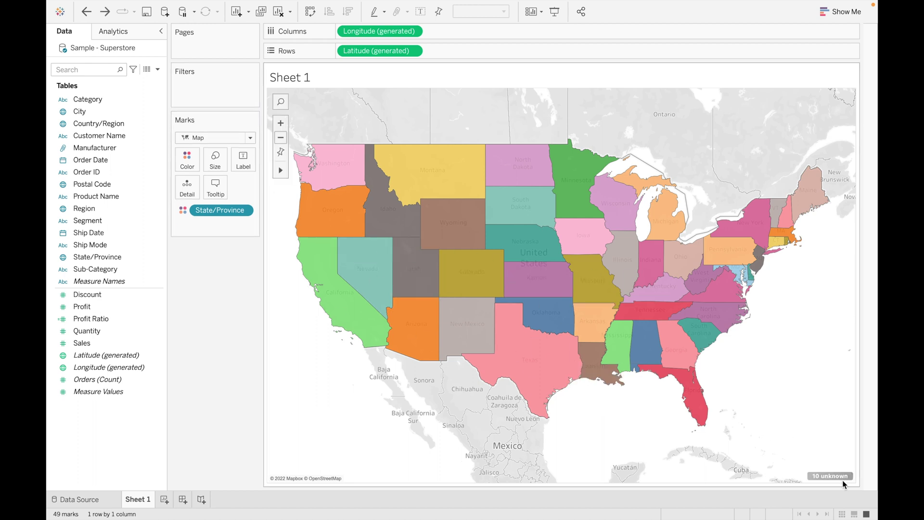
# - Open Edit Locations from the 10 unknown indicator and select Alberta's matching location
pyautogui.click(836, 478)
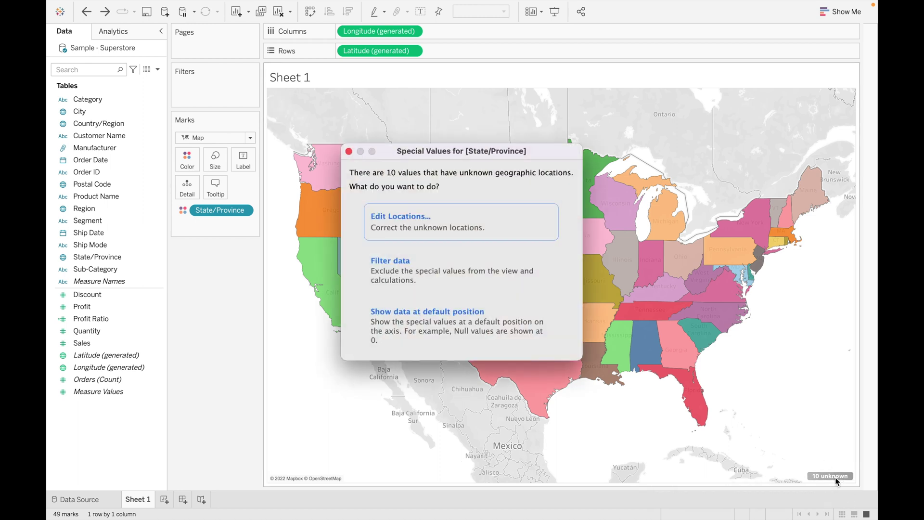
pyautogui.click(487, 231)
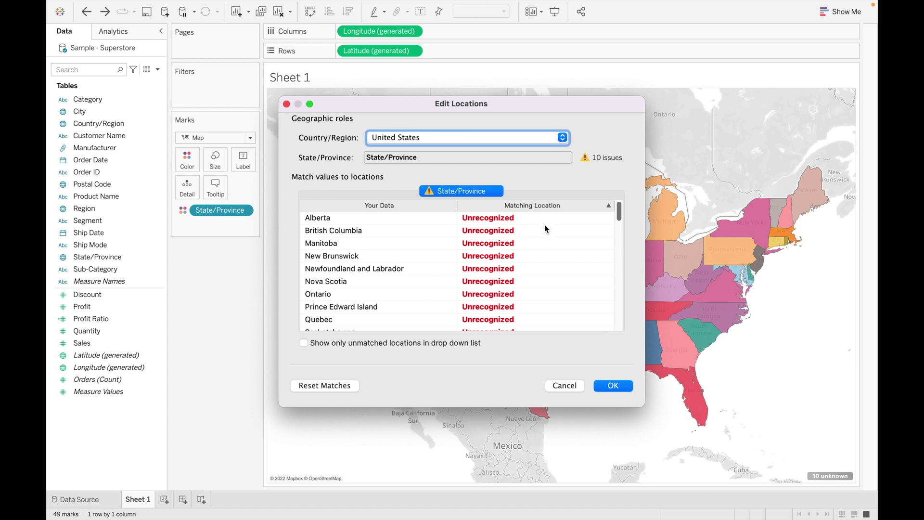
pyautogui.click(525, 219)
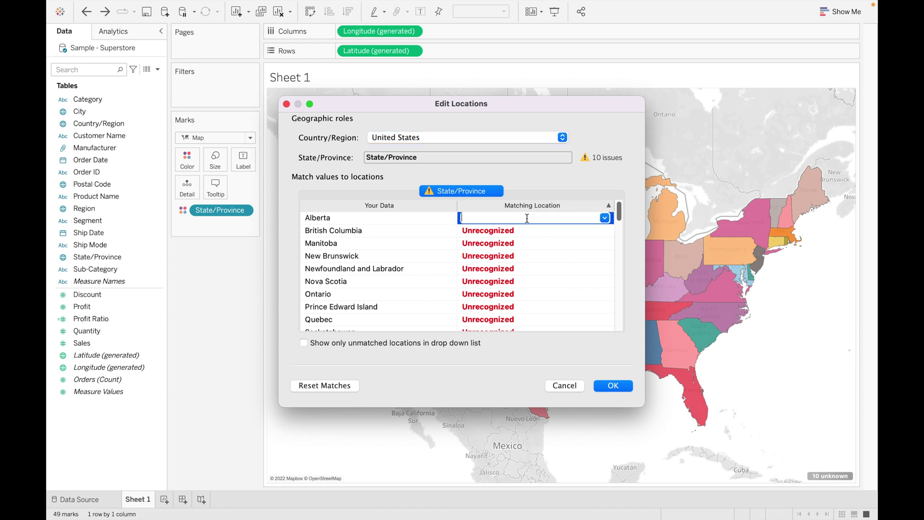
# - Browse Alberta's candidate matches and try manual coordinates, dismissing the entry without values
pyautogui.click(605, 218)
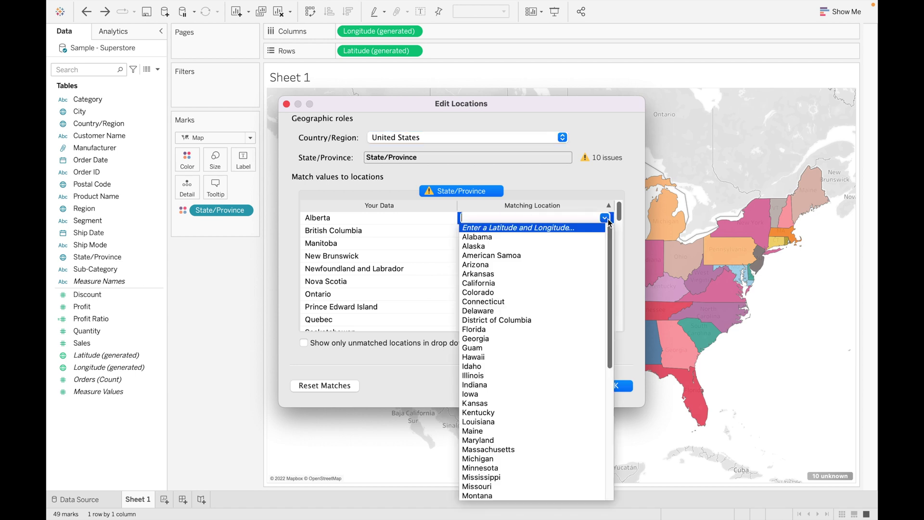
pyautogui.press('Down')
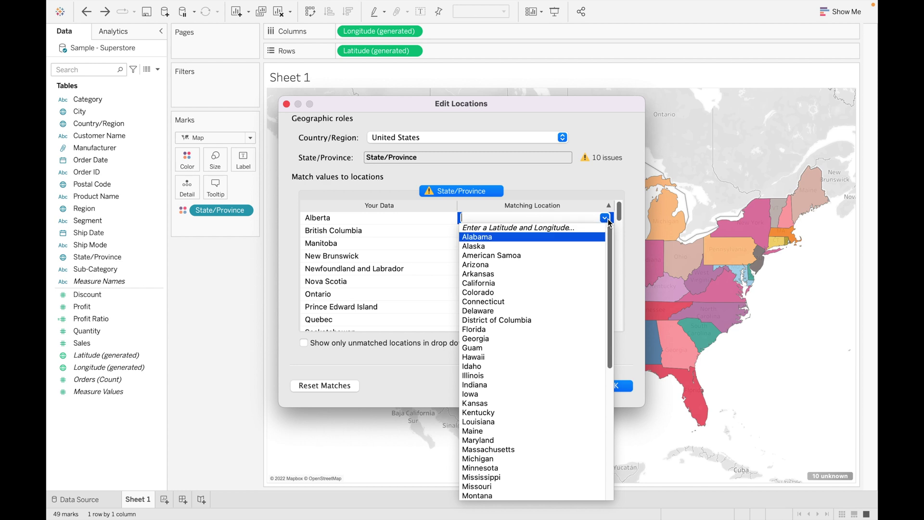
pyautogui.press('Down')
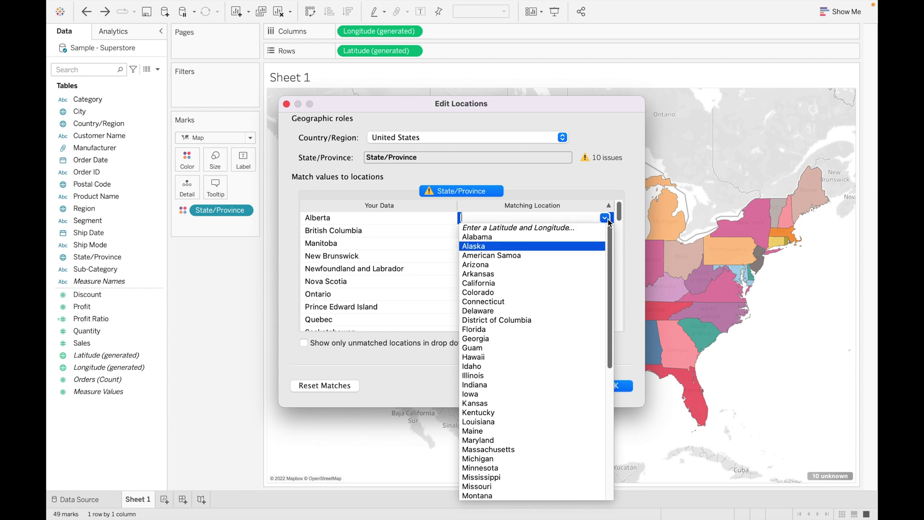
pyautogui.press('Up')
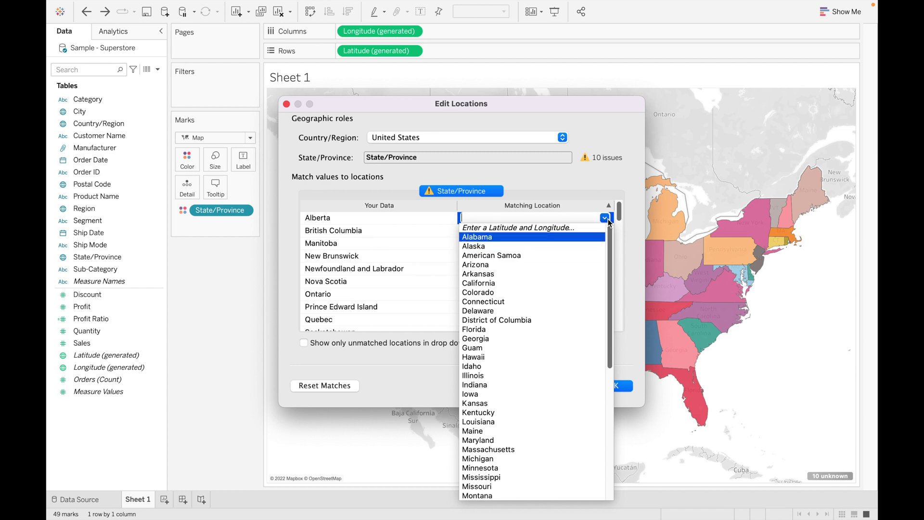
pyautogui.press('v')
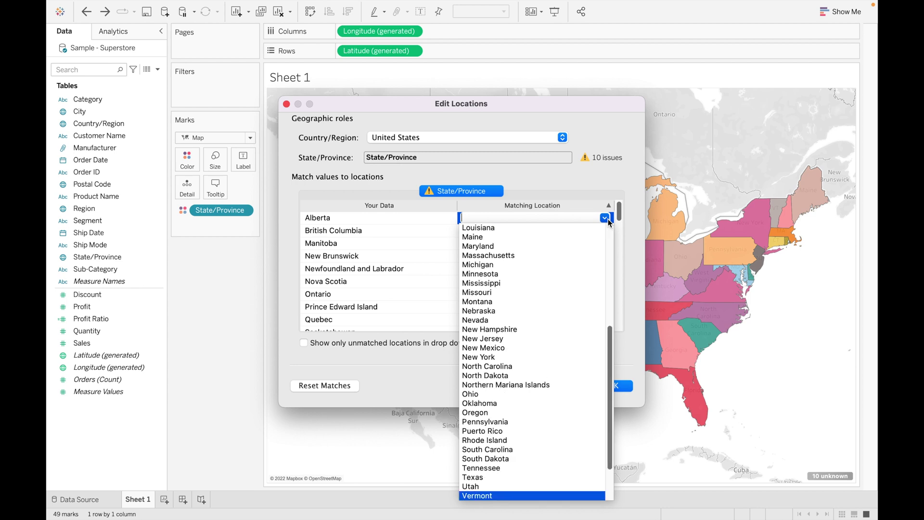
pyautogui.click(609, 236)
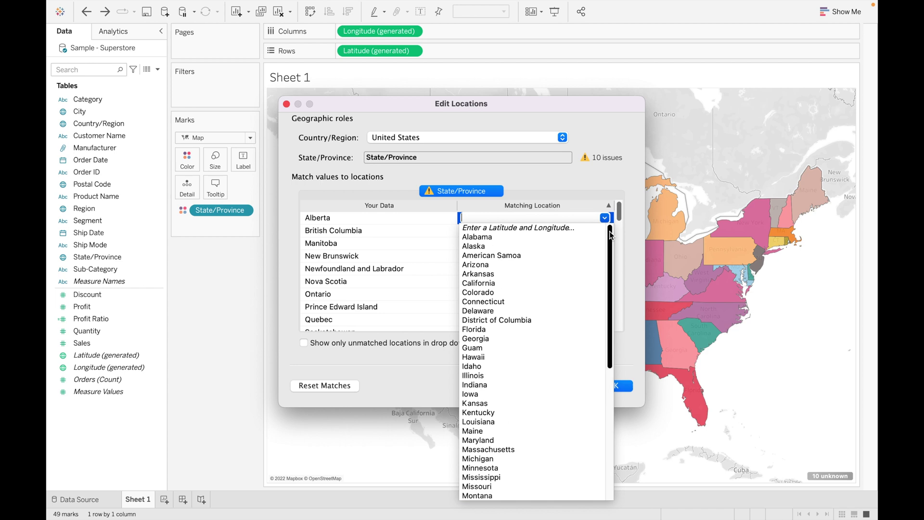
pyautogui.click(557, 226)
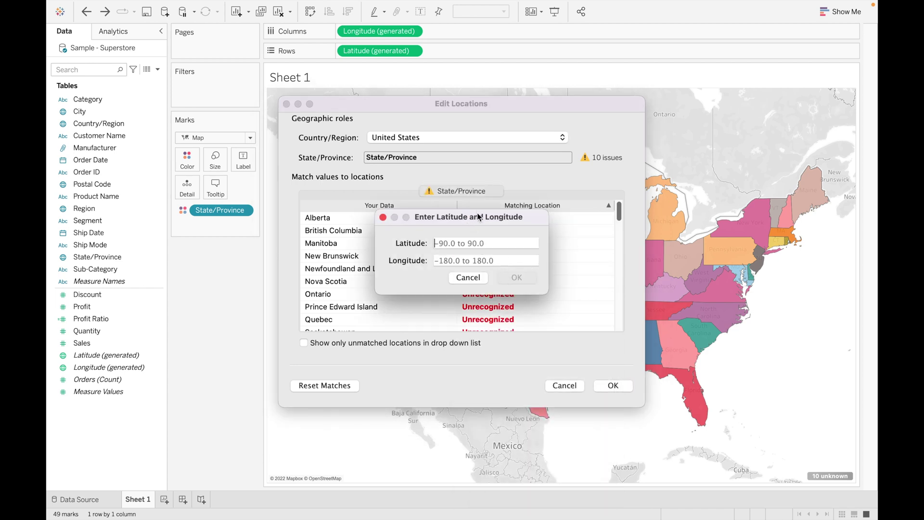
pyautogui.moveTo(479, 217); pyautogui.dragTo(601, 199)
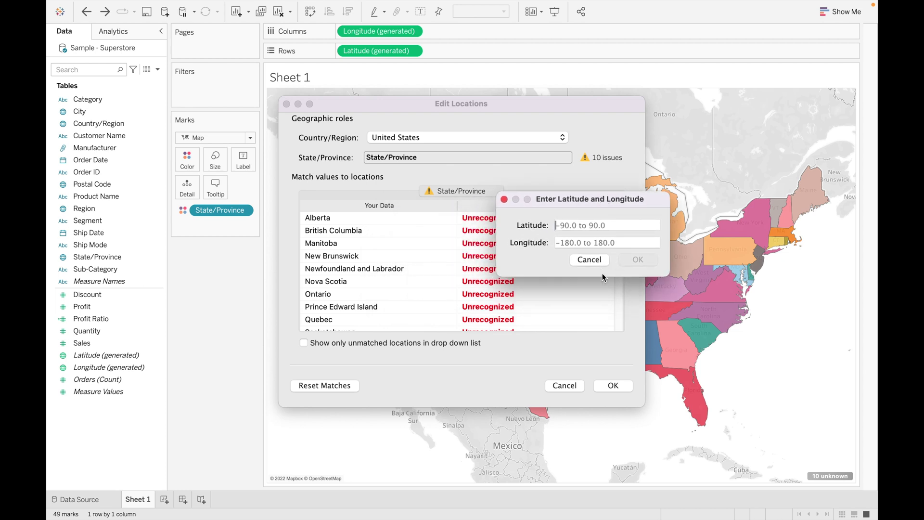
pyautogui.click(596, 260)
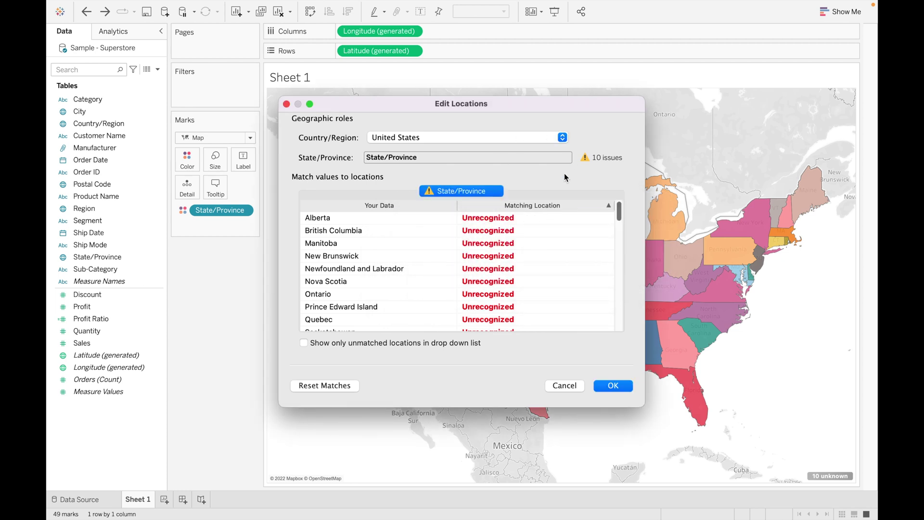
# - Move the editor aside, fix the country to Canada, then switch to taking it from a field
pyautogui.moveTo(516, 105); pyautogui.dragTo(252, 180)
pyautogui.moveTo(344, 311); pyautogui.dragTo(719, 259)
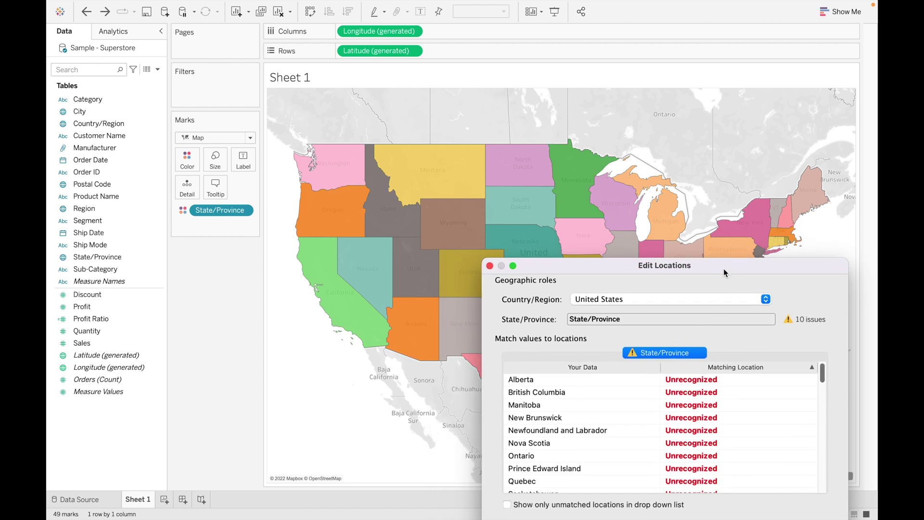
pyautogui.moveTo(719, 266); pyautogui.dragTo(746, 123)
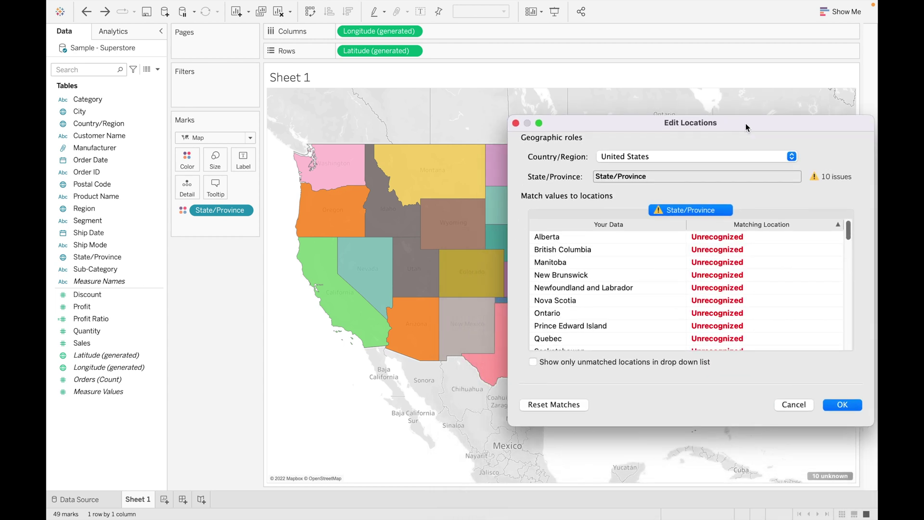
pyautogui.click(791, 157)
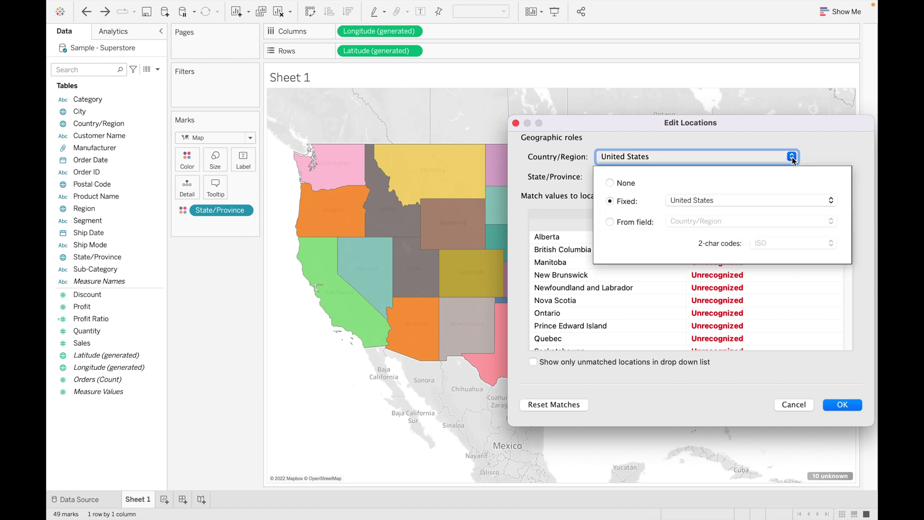
pyautogui.click(706, 201)
pyautogui.write('ca')
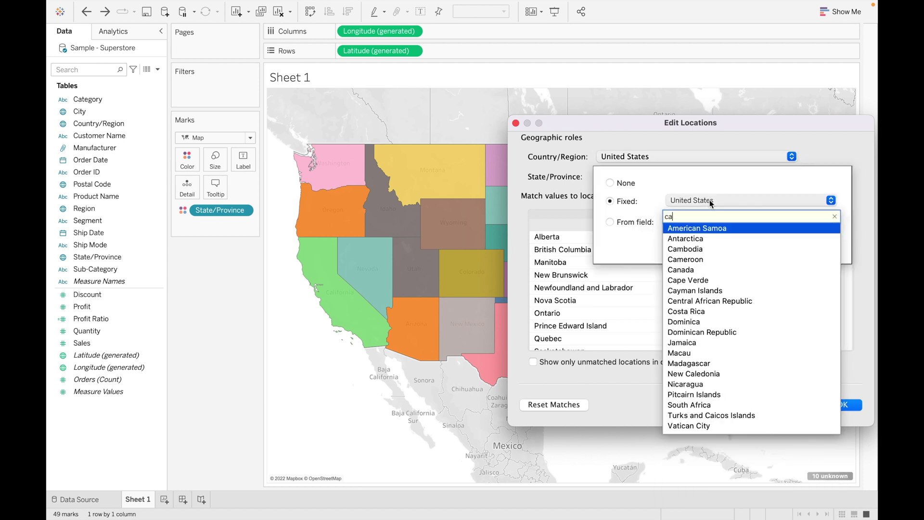
pyautogui.write('na')
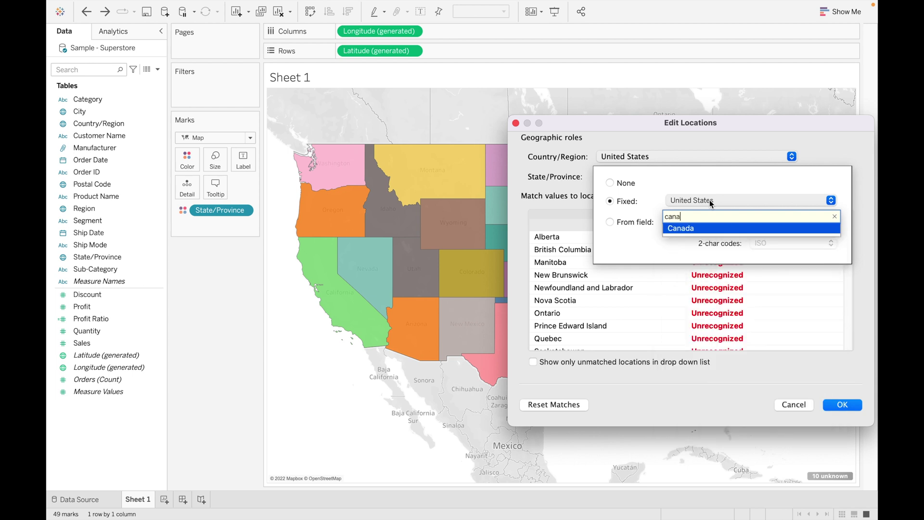
pyautogui.click(703, 227)
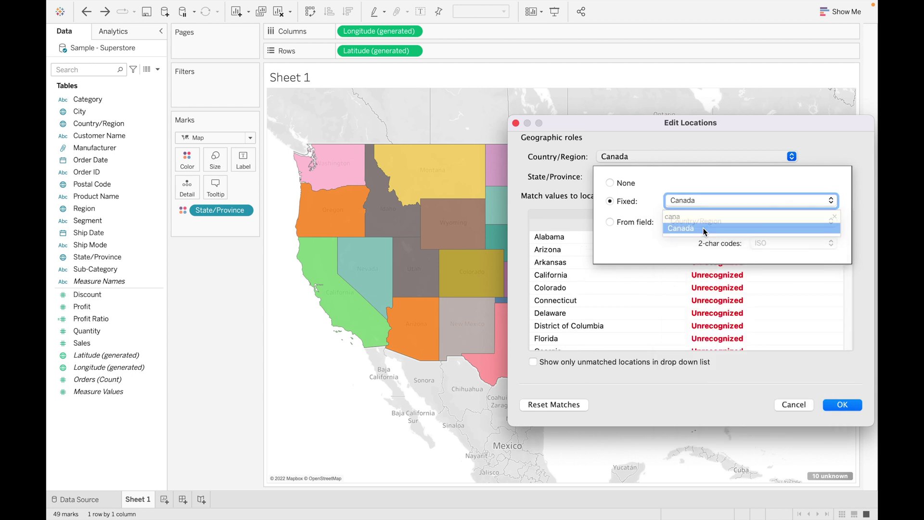
pyautogui.click(829, 128)
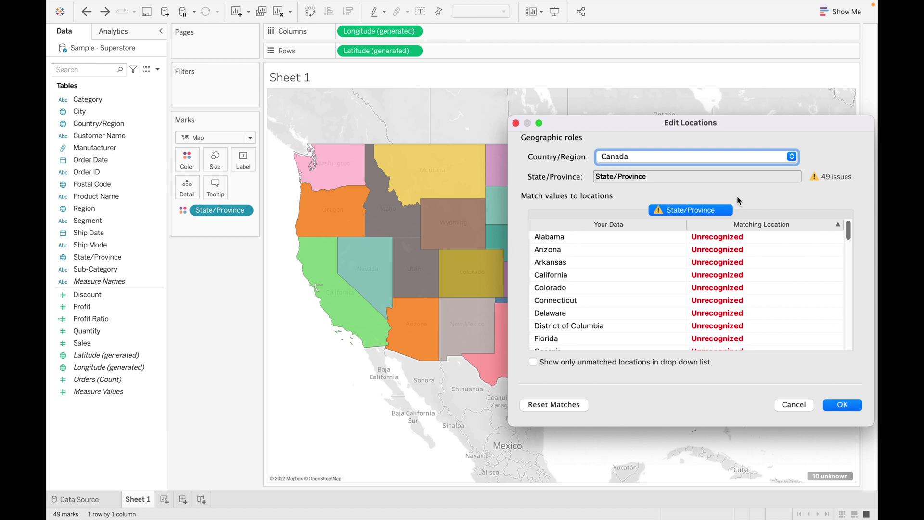
pyautogui.click(793, 157)
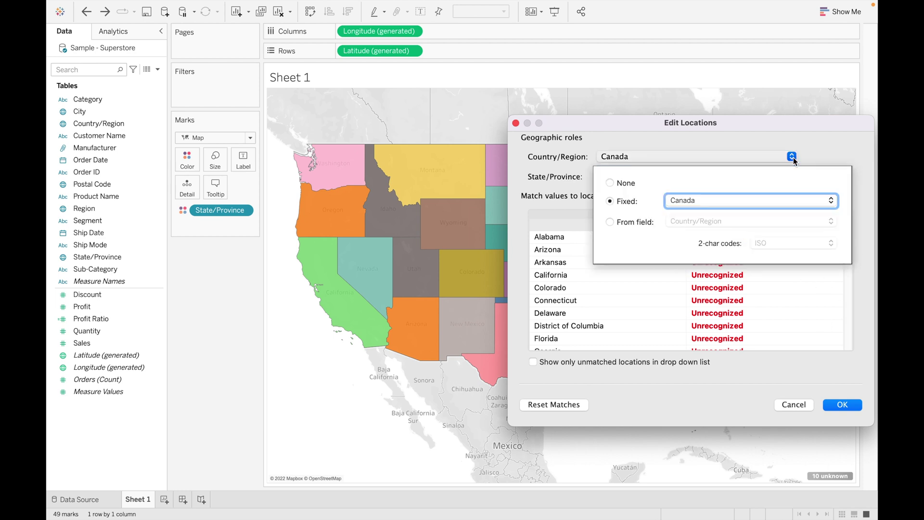
pyautogui.click(610, 222)
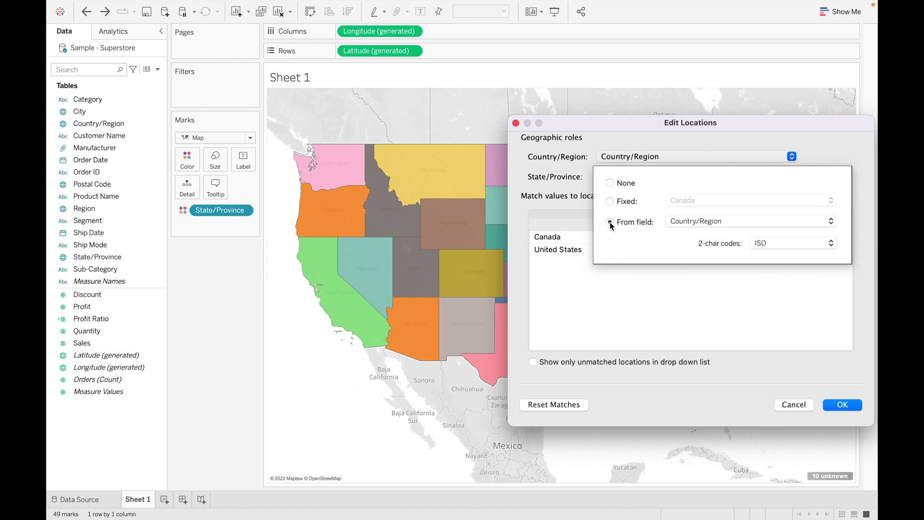
# - Use the Country/Region field as the country source, review State/Province matches, and apply
pyautogui.click(747, 221)
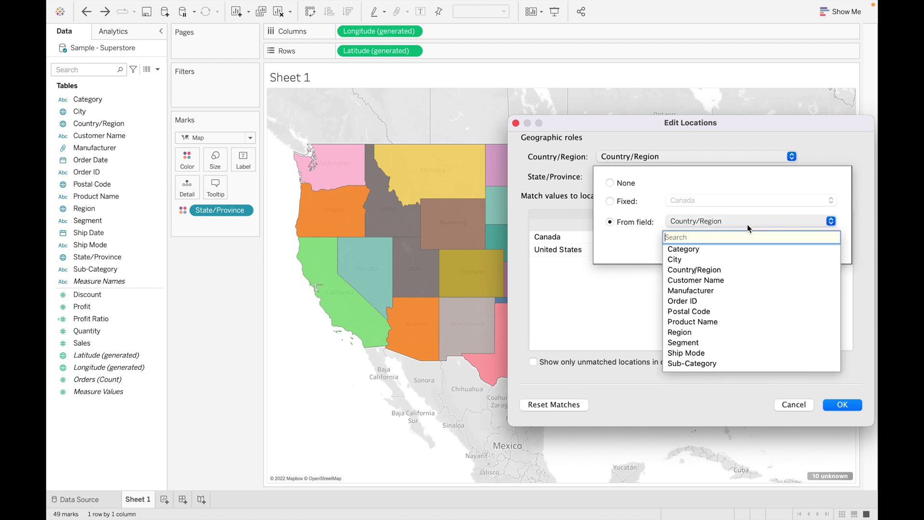
pyautogui.click(725, 221)
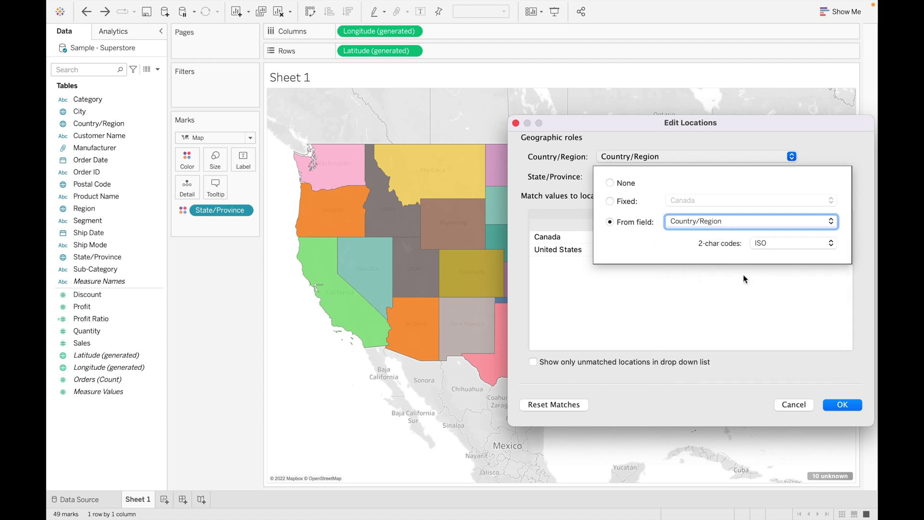
pyautogui.click(753, 305)
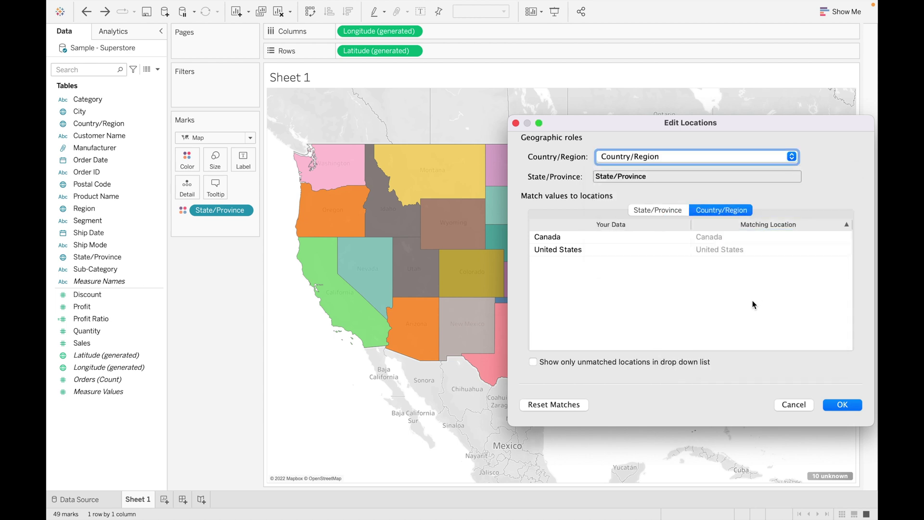
pyautogui.click(657, 214)
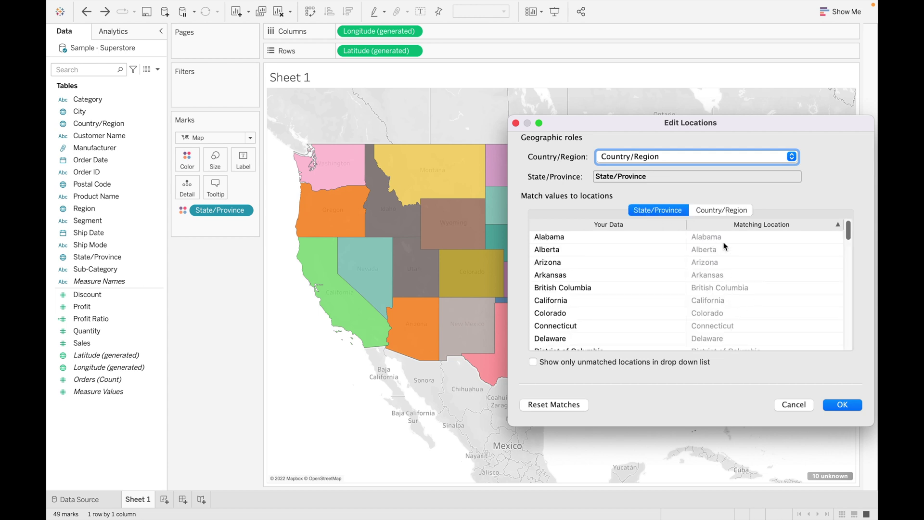
pyautogui.click(842, 405)
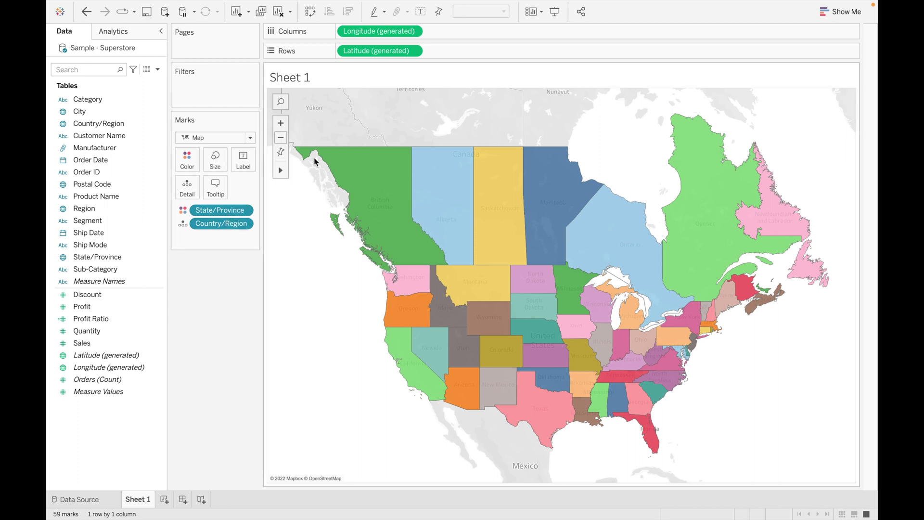
# - Convert the filled map to a symbol map and open Map > Map Options
pyautogui.click(848, 16)
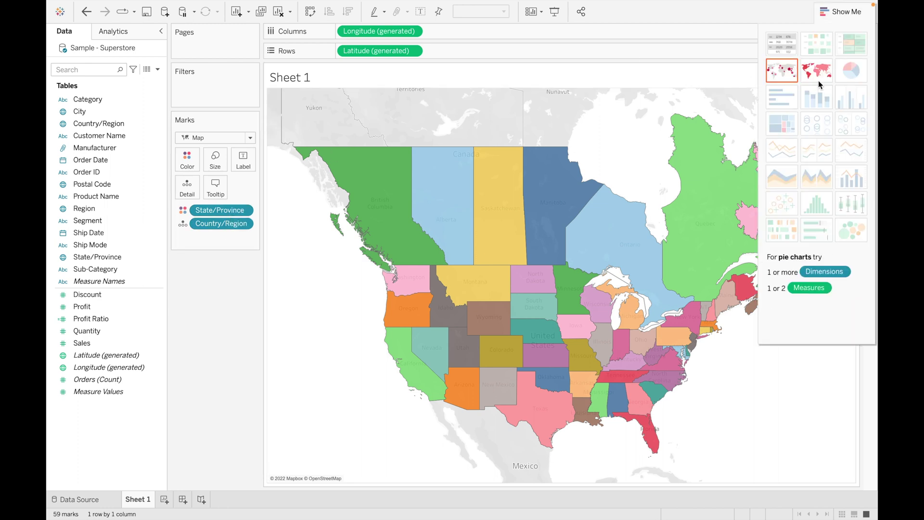
pyautogui.click(789, 73)
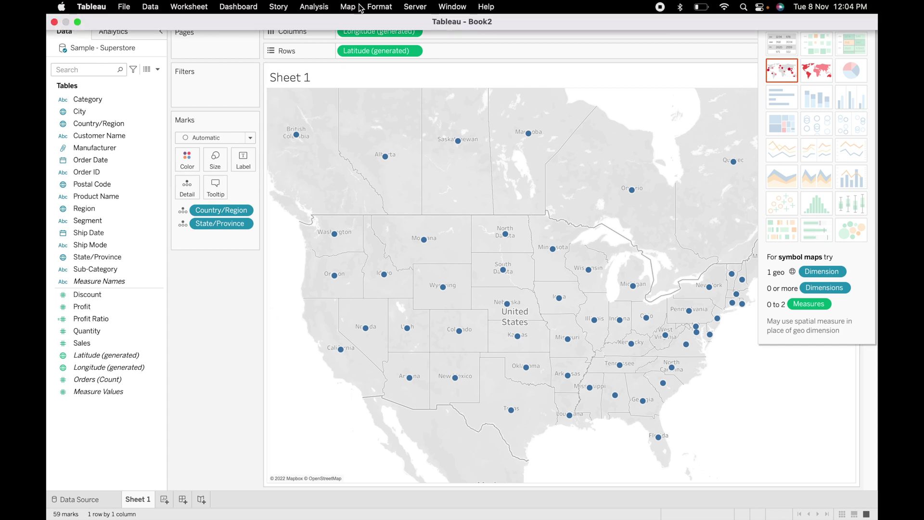
pyautogui.click(352, 7)
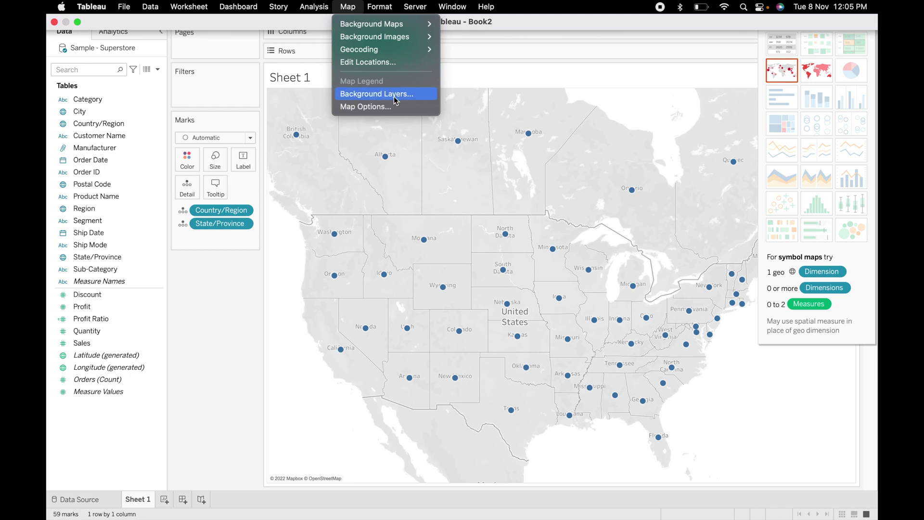
pyautogui.click(383, 108)
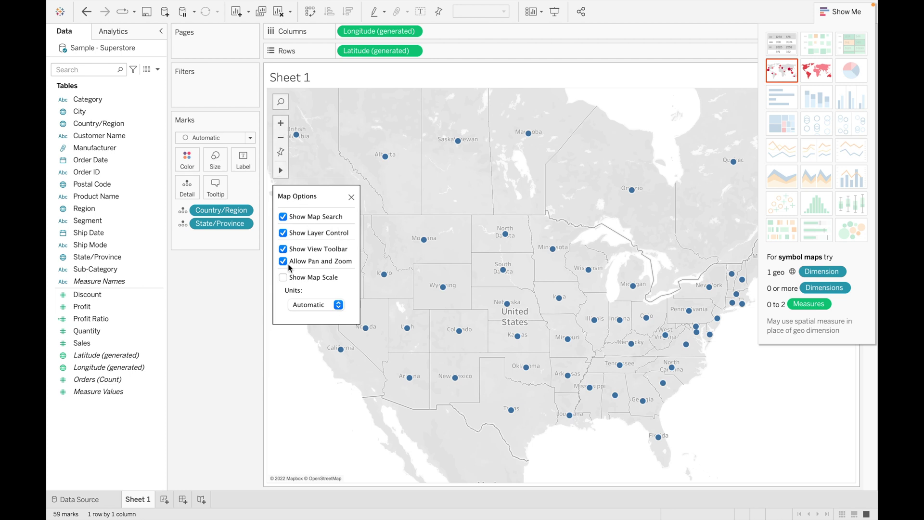
# - Toggle Show Map Search off and back on, then open Map > Background Layers
pyautogui.moveTo(337, 5)
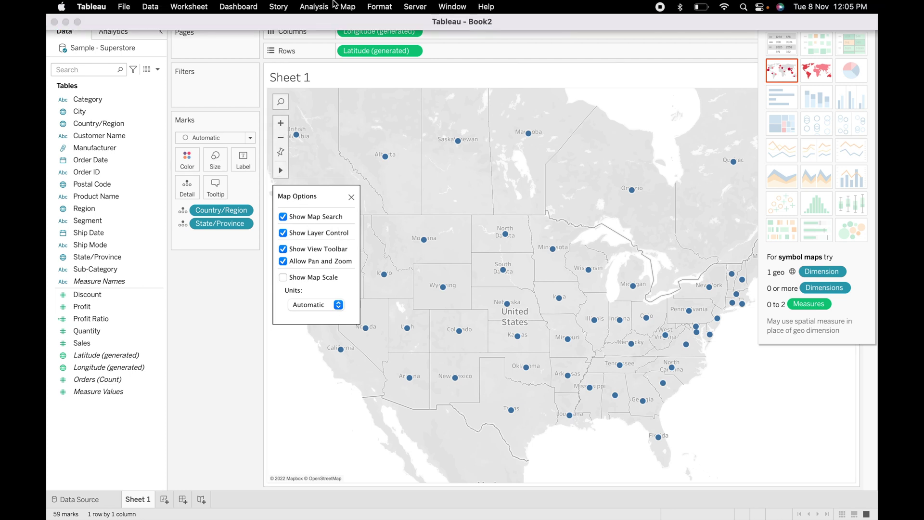
pyautogui.click(283, 217)
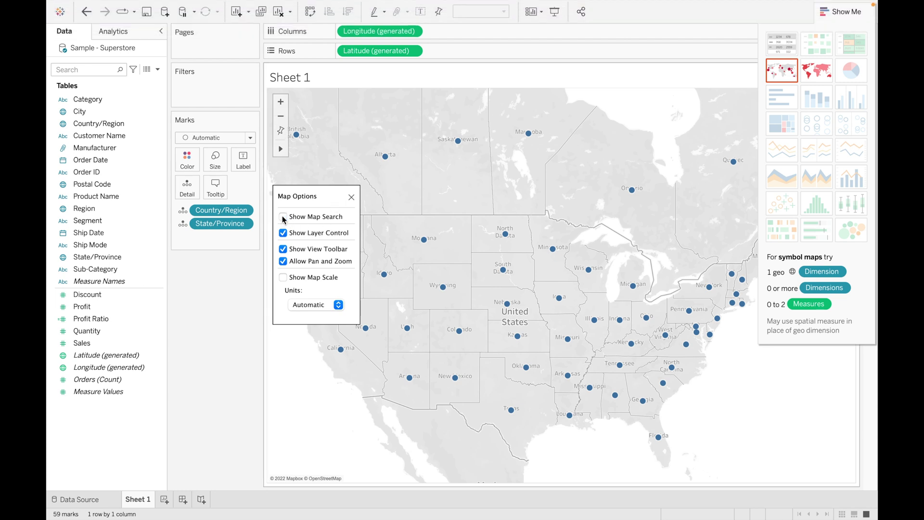
pyautogui.click(284, 218)
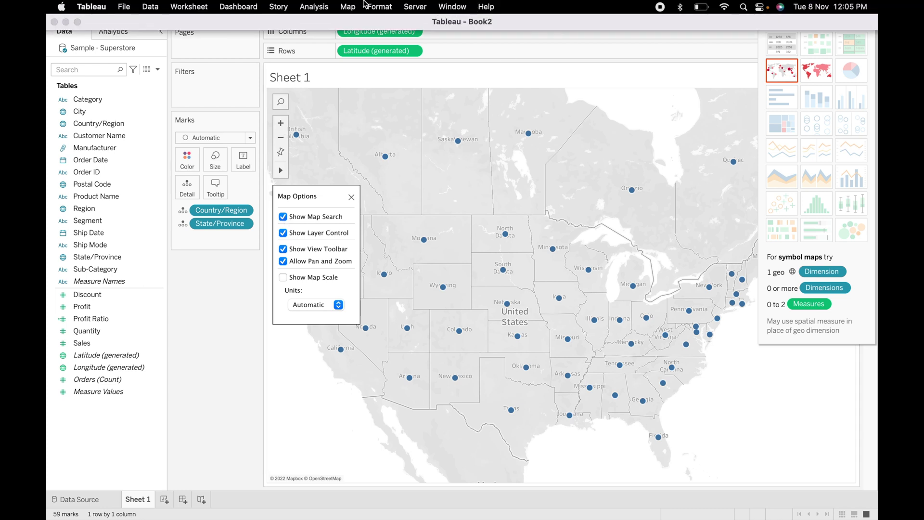
pyautogui.click(351, 7)
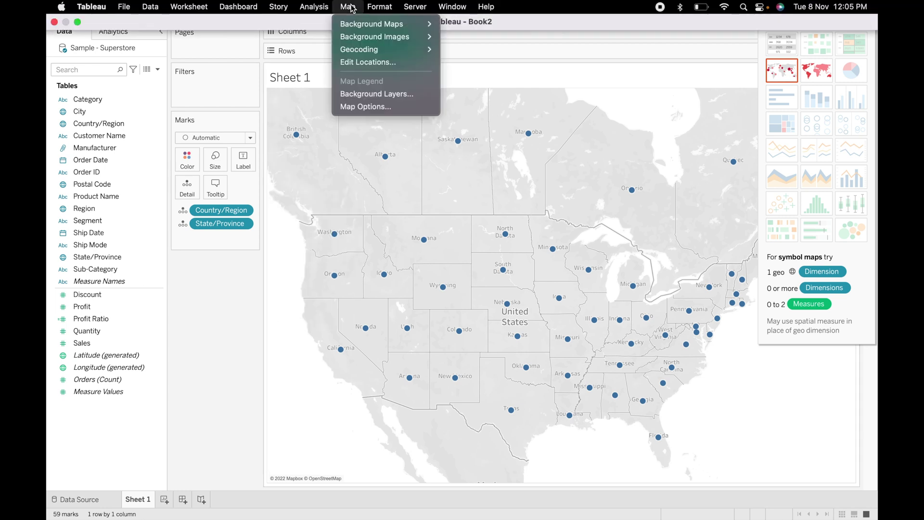
pyautogui.click(381, 94)
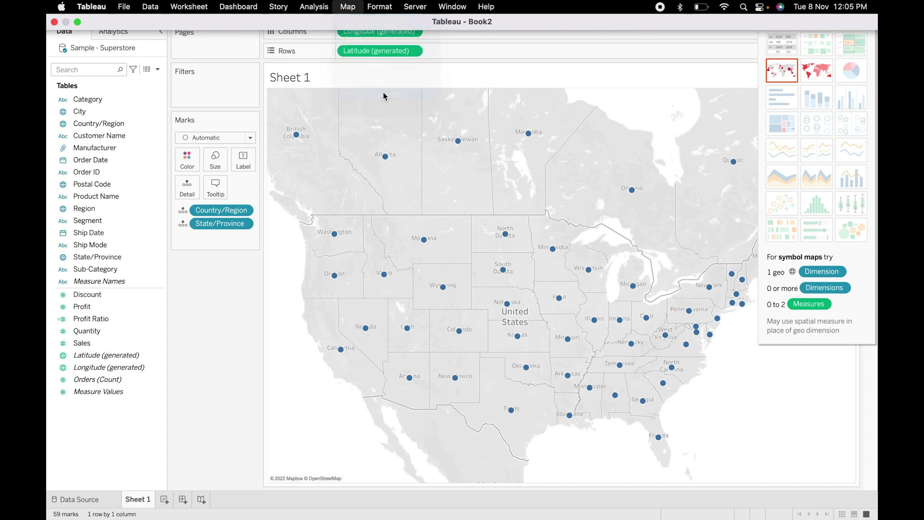
# - Try the Dark, Streets, Outdoors and Satellite background styles, settling Satellite washout at 24%
pyautogui.click(840, 11)
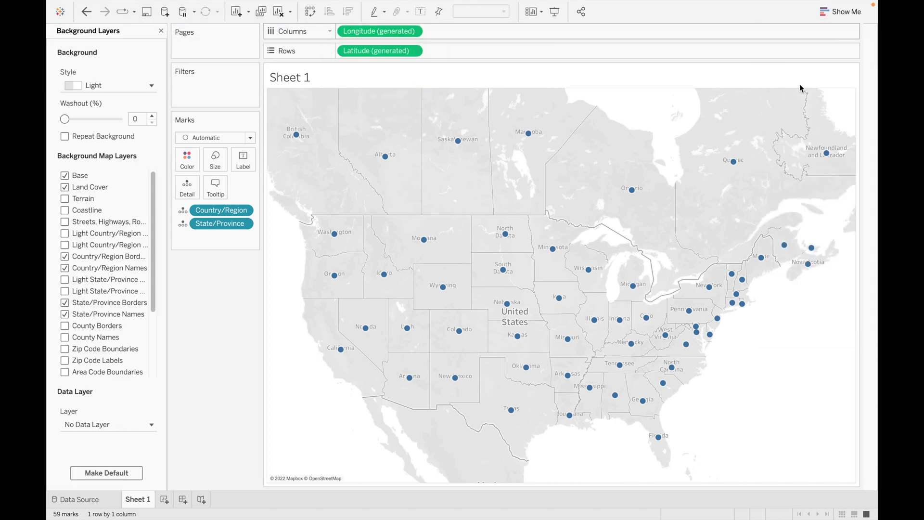
pyautogui.click(150, 88)
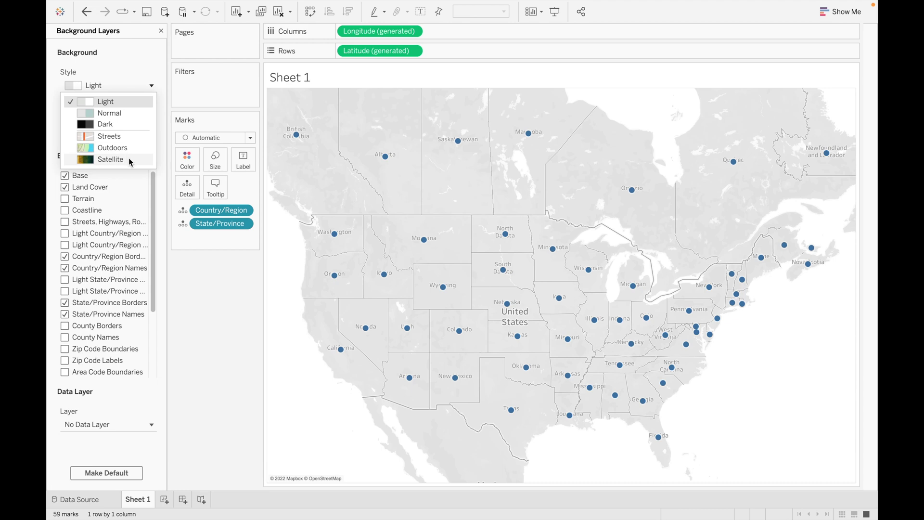
pyautogui.click(120, 124)
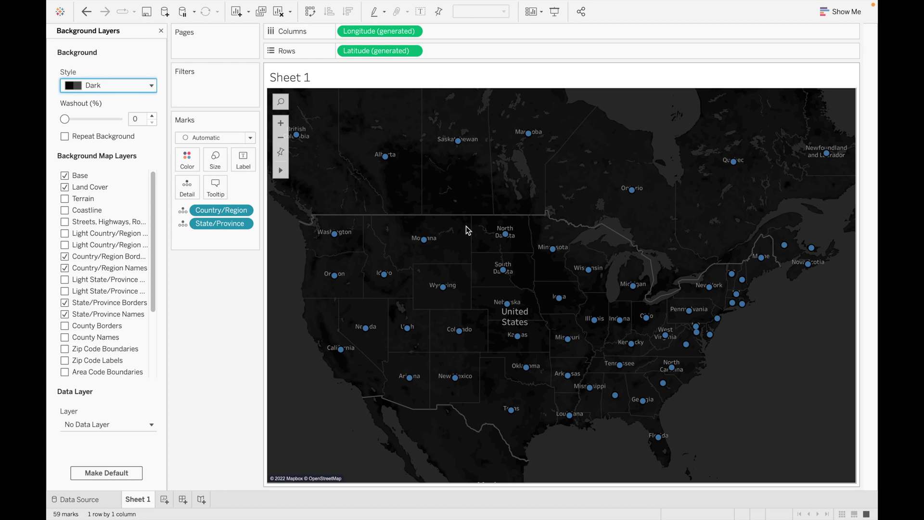
pyautogui.click(152, 88)
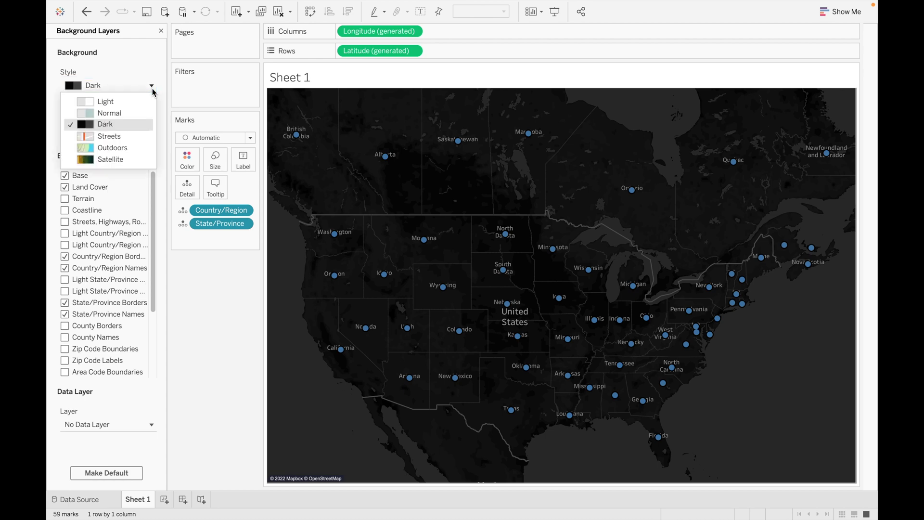
pyautogui.click(127, 137)
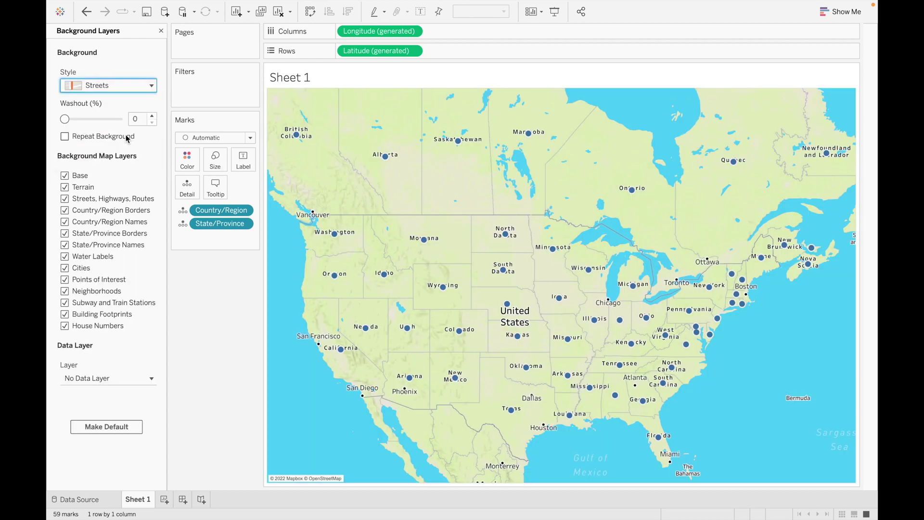
pyautogui.click(152, 85)
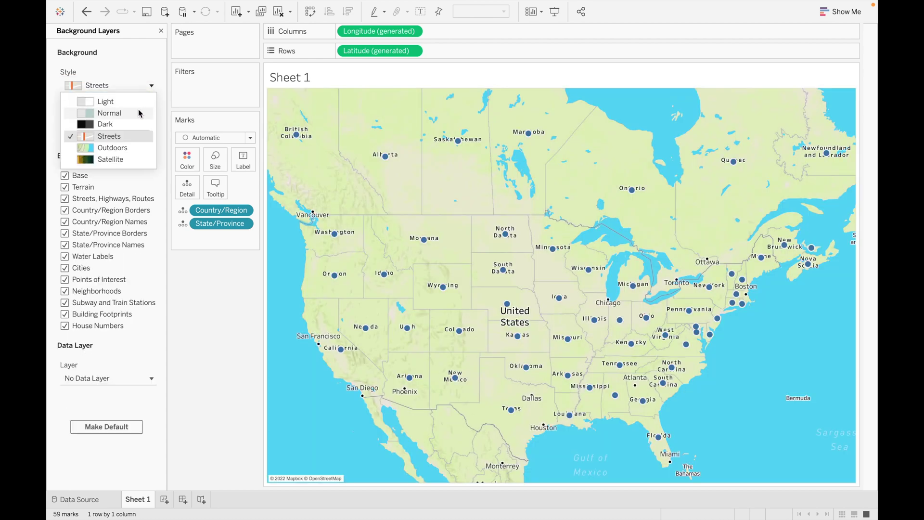
pyautogui.click(134, 149)
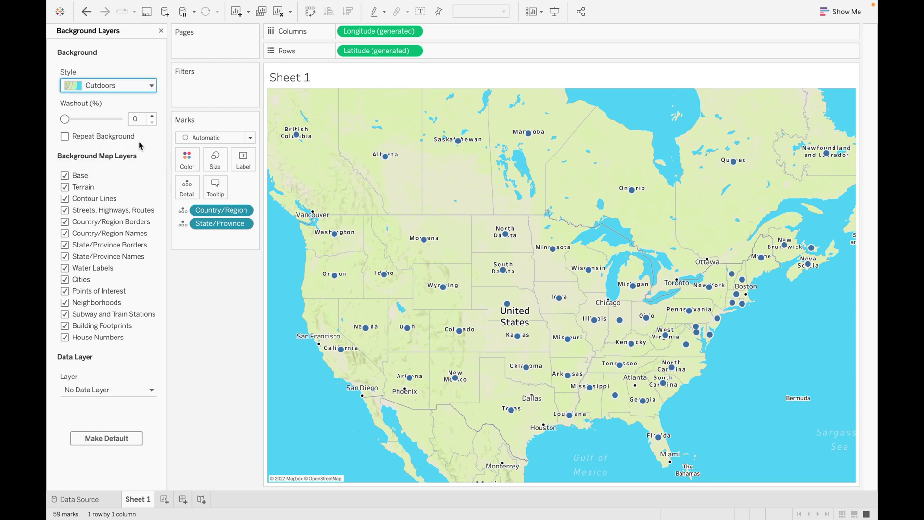
pyautogui.click(152, 86)
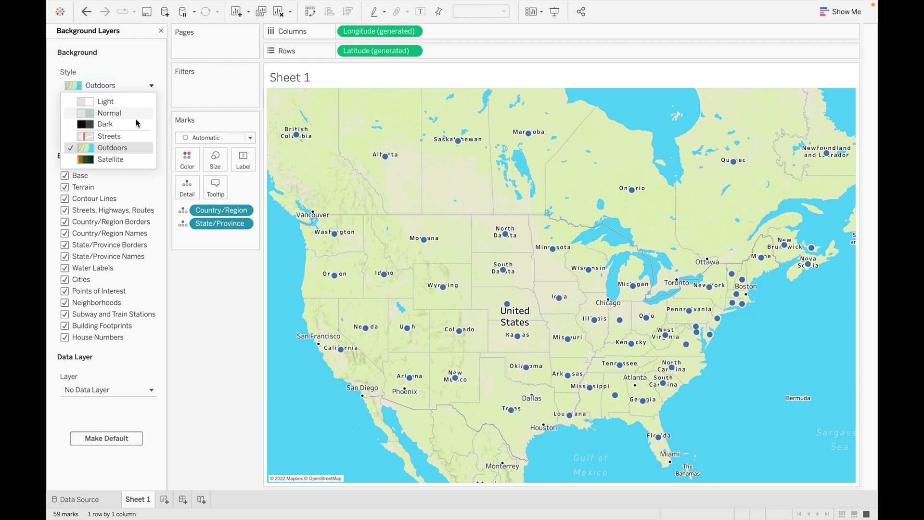
pyautogui.click(125, 159)
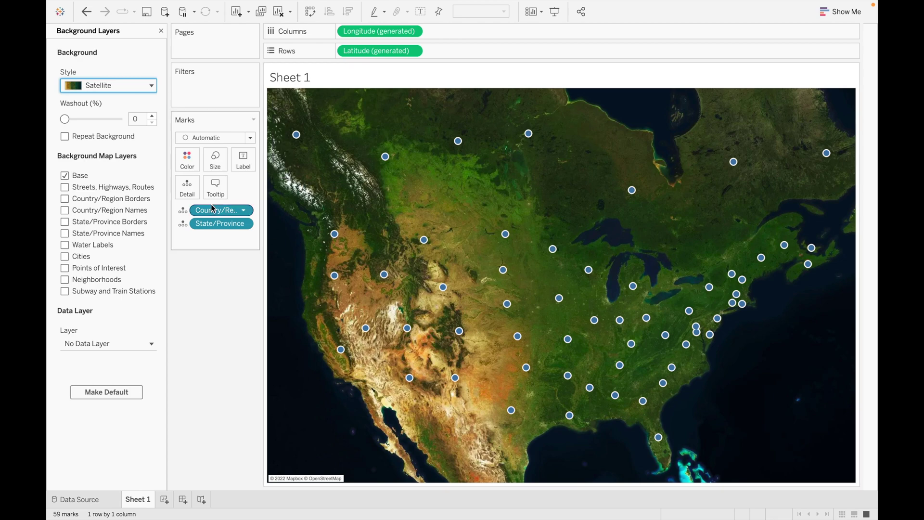
pyautogui.click(80, 119)
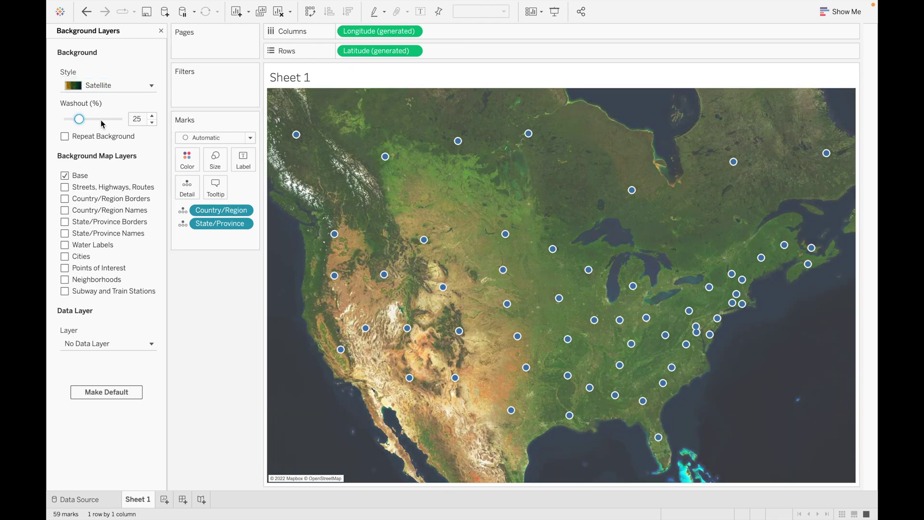
pyautogui.click(100, 120)
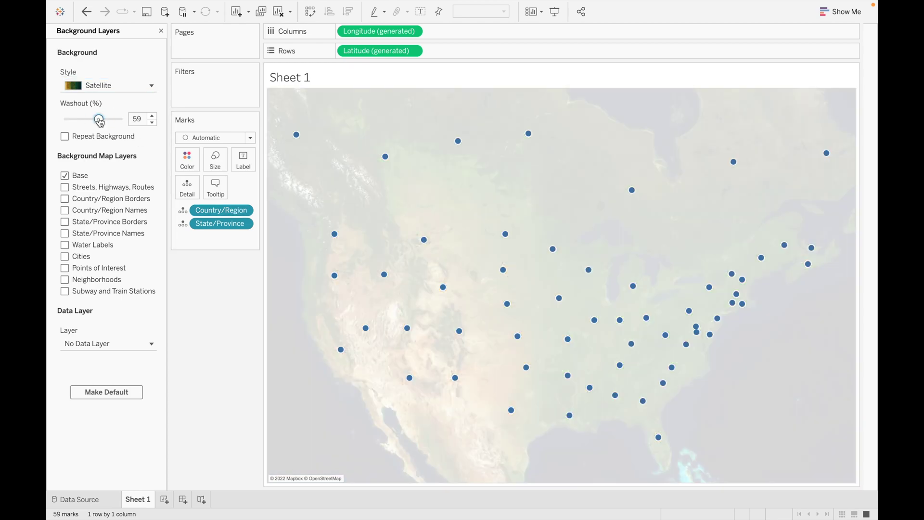
pyautogui.moveTo(101, 121); pyautogui.dragTo(79, 120)
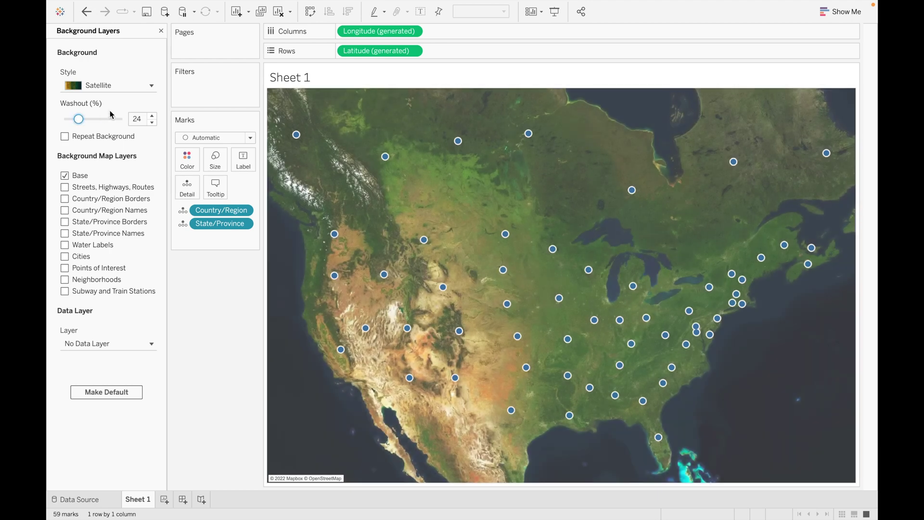
# - Try Normal with 4% washout, then choose Light and set washout to 0
pyautogui.click(149, 88)
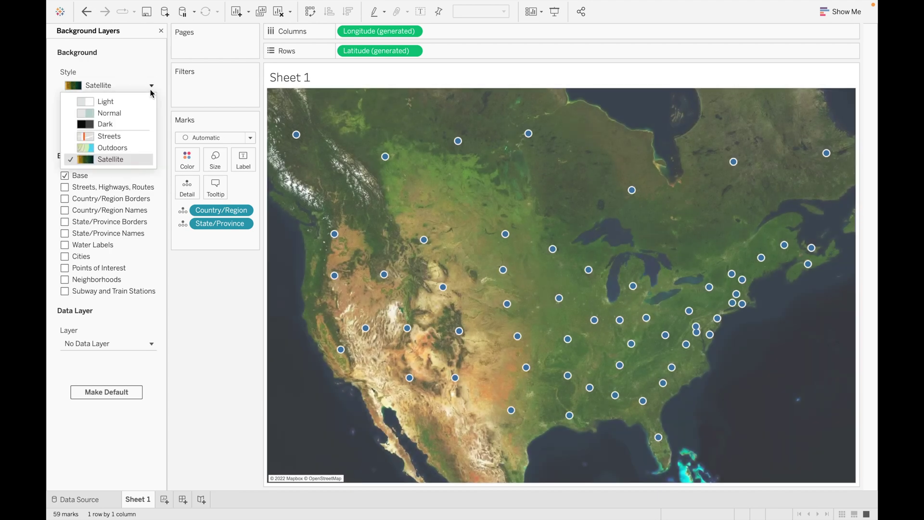
pyautogui.click(122, 111)
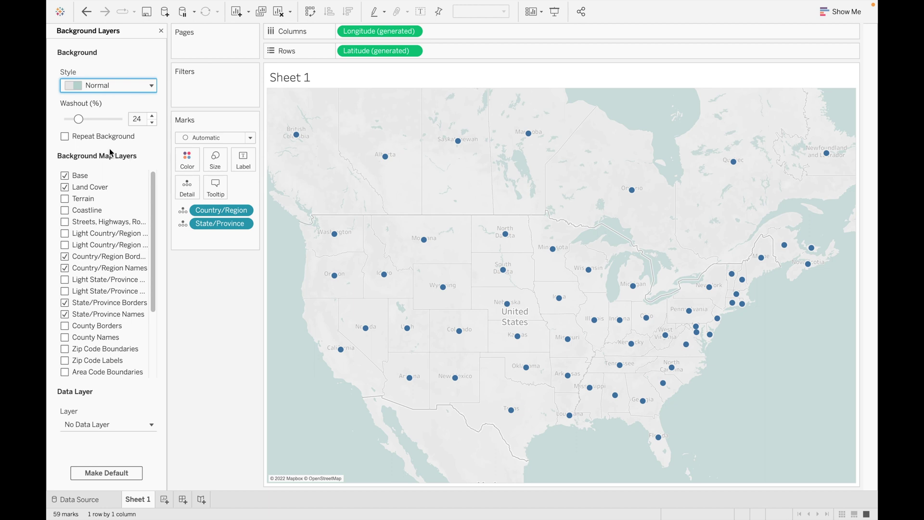
pyautogui.moveTo(78, 118); pyautogui.dragTo(68, 120)
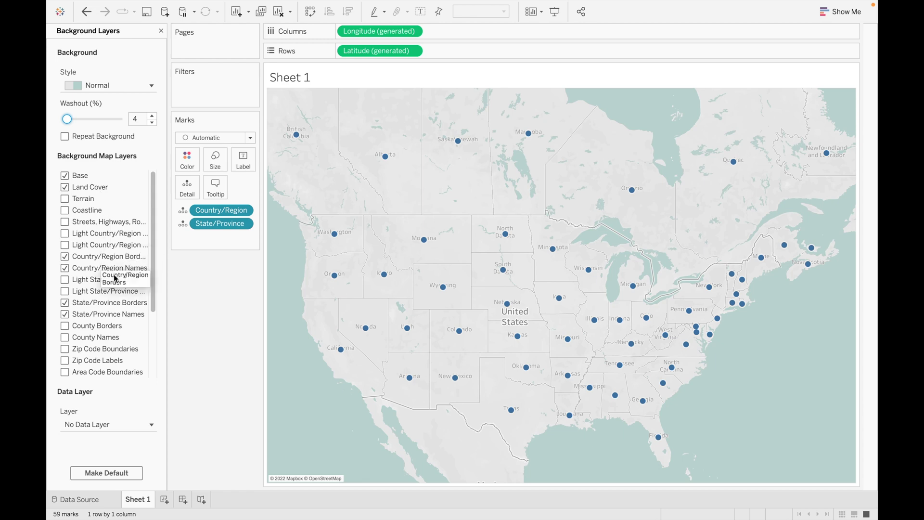
pyautogui.click(135, 88)
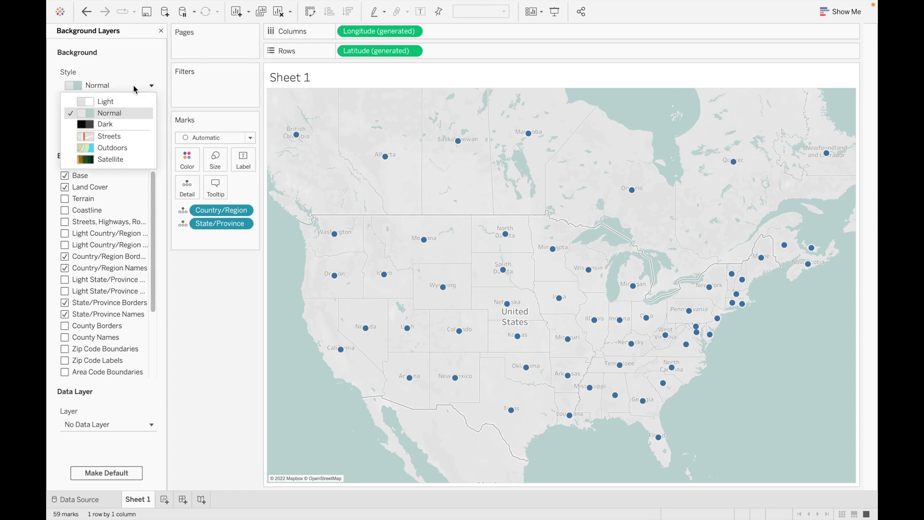
pyautogui.click(107, 124)
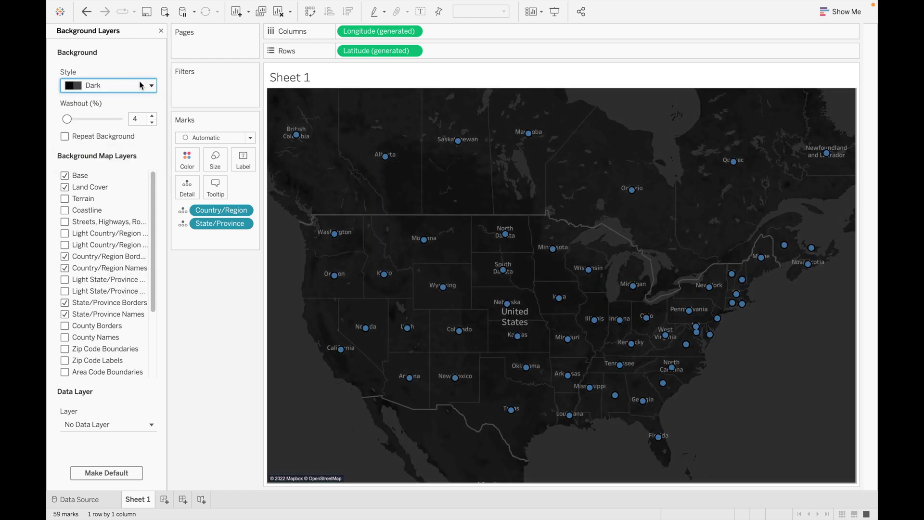
pyautogui.click(139, 85)
pyautogui.click(123, 102)
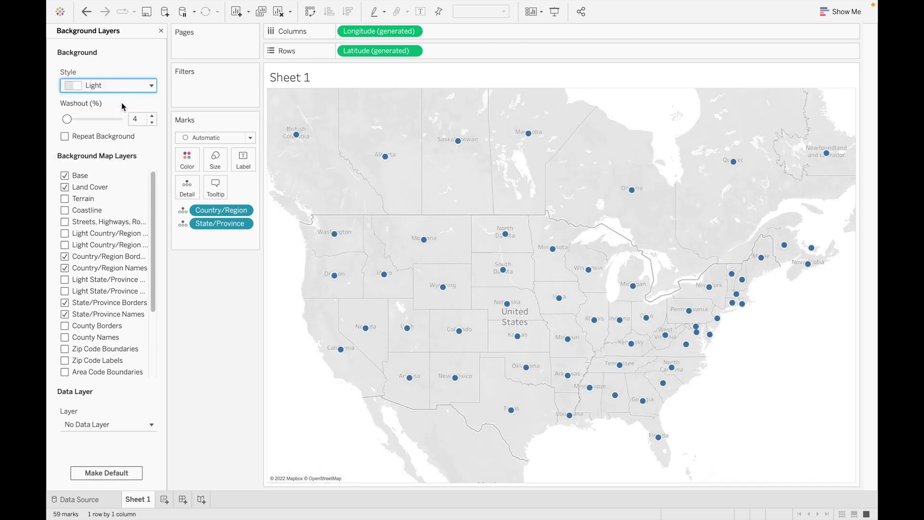
pyautogui.doubleClick(142, 121)
pyautogui.write('0')
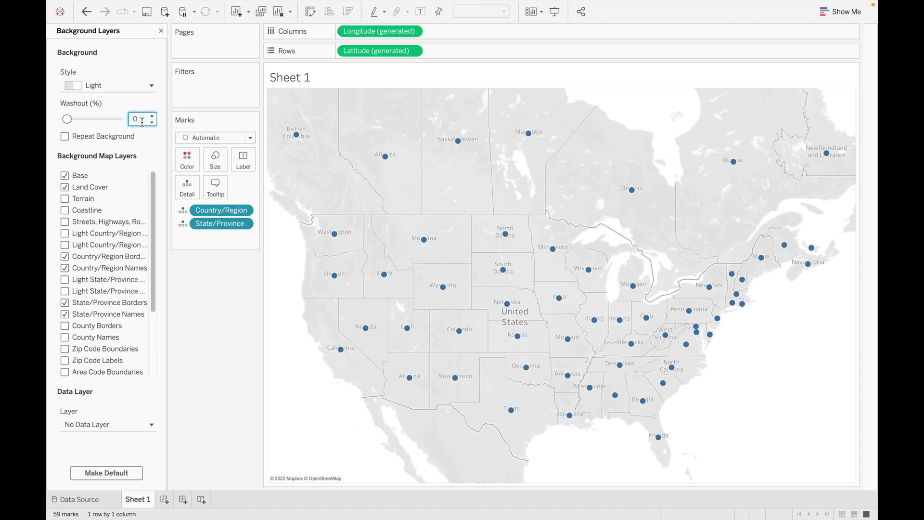
pyautogui.press('Return')
# - Cycle through Streets, Dark and Normal before settling on the Light background style
pyautogui.click(143, 88)
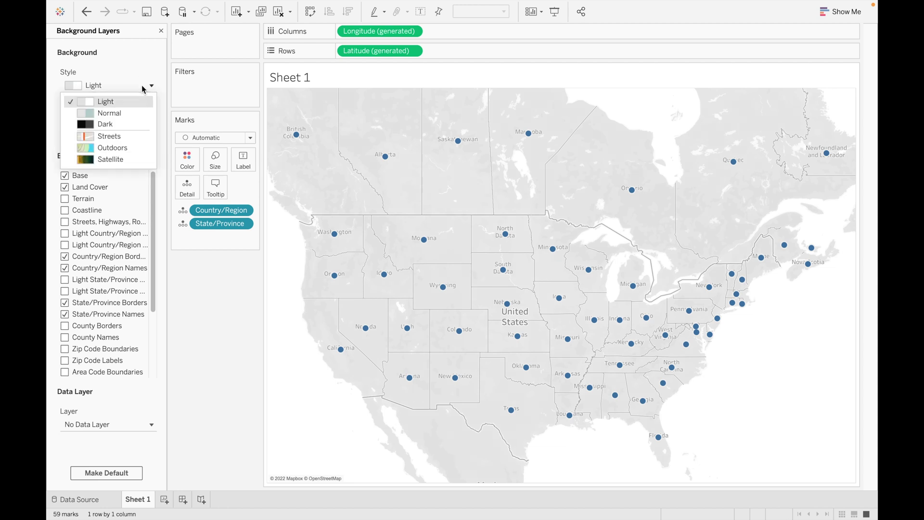
pyautogui.click(109, 137)
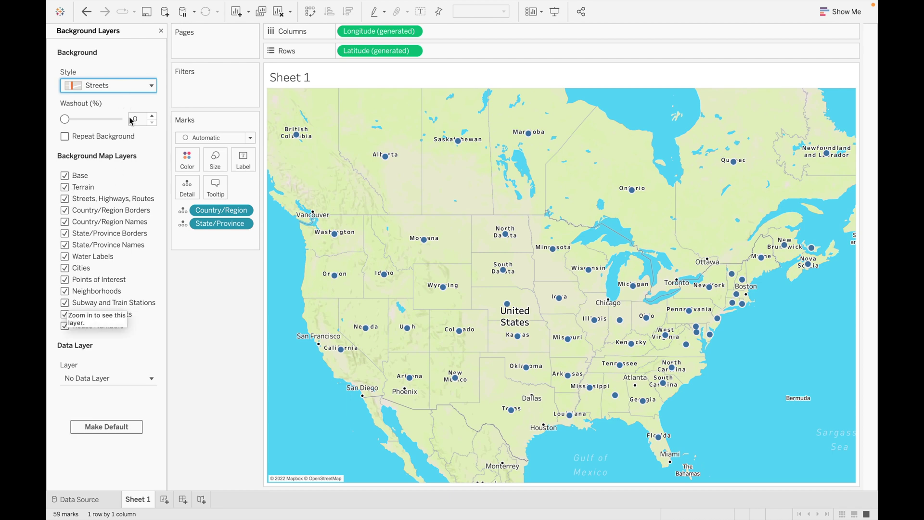
pyautogui.click(151, 85)
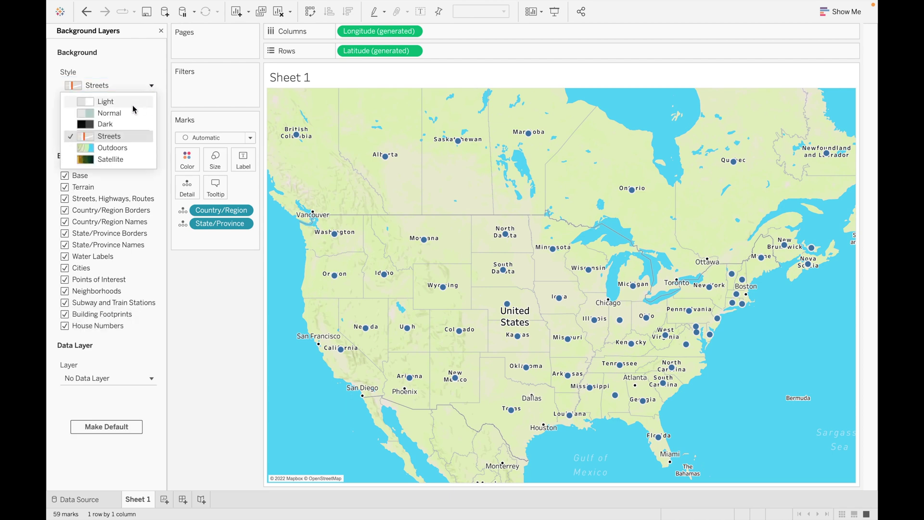
pyautogui.click(114, 126)
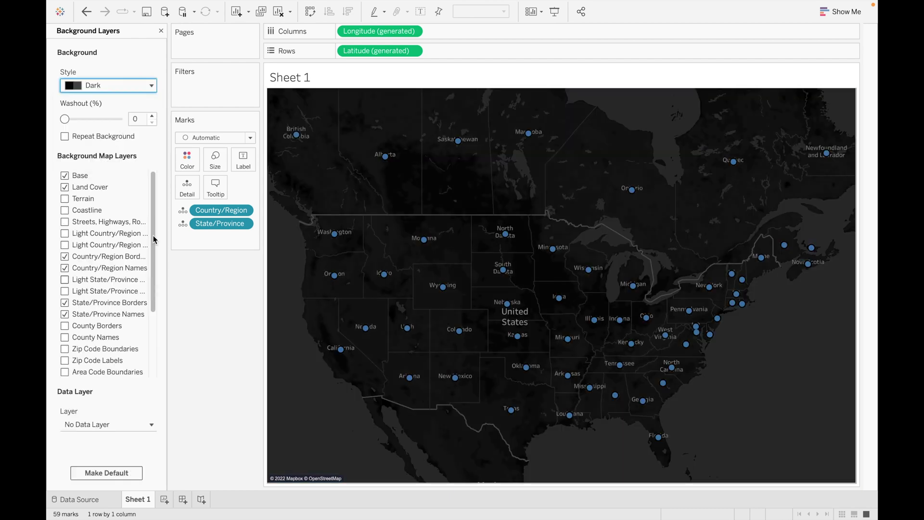
pyautogui.click(153, 87)
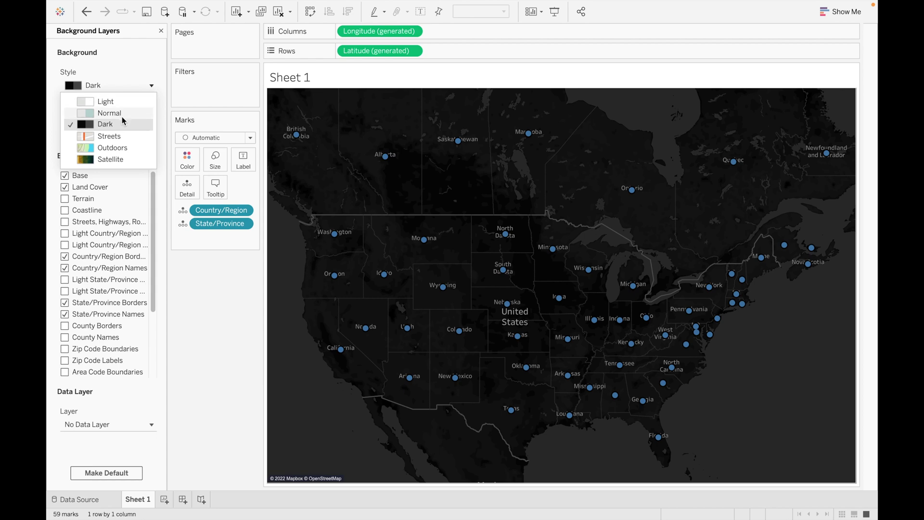
pyautogui.click(122, 114)
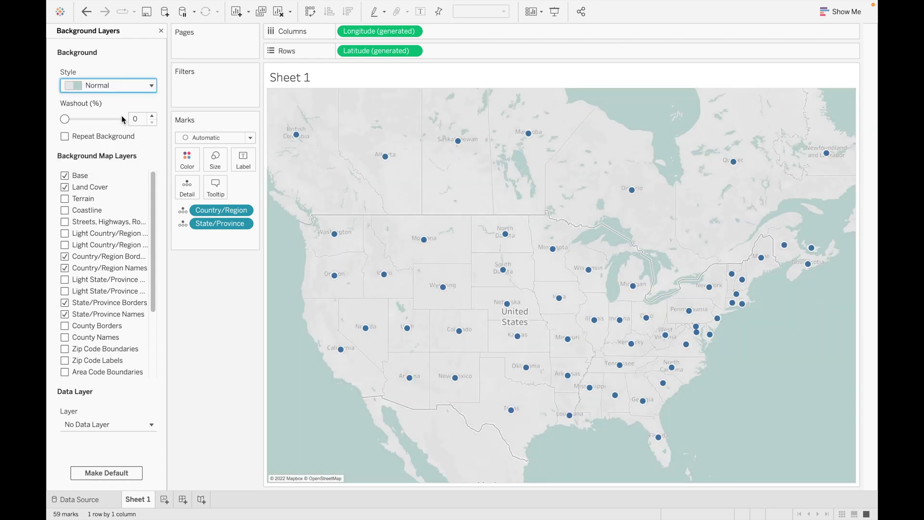
pyautogui.click(149, 86)
pyautogui.click(127, 104)
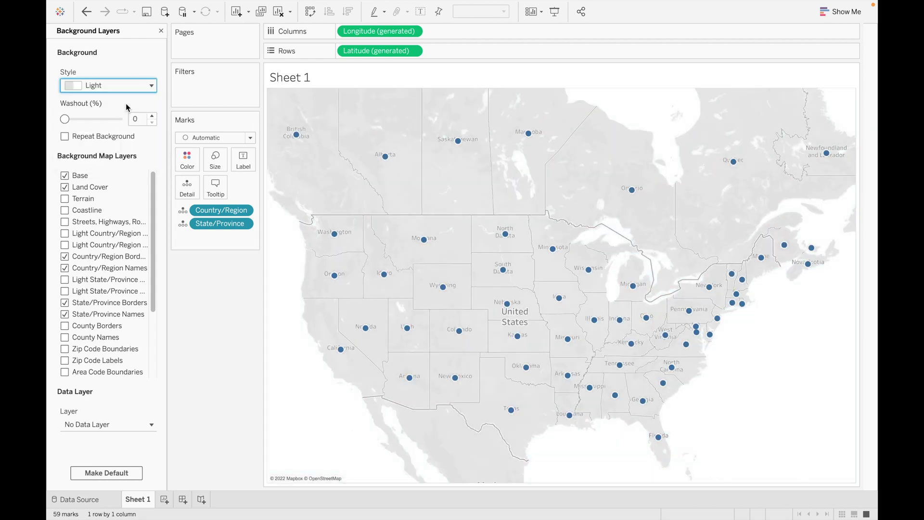
# - Shade zip codes by Asian population in Area Red, then switch the layer to Households
pyautogui.click(144, 425)
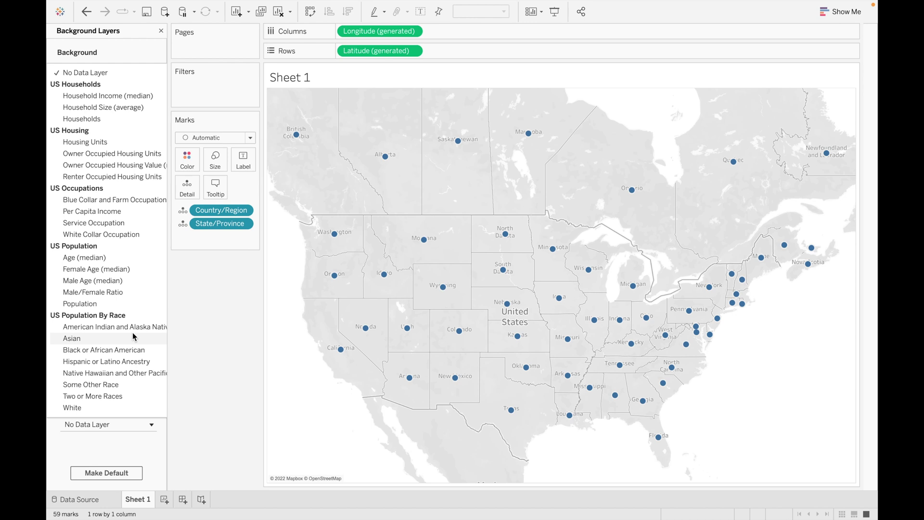
pyautogui.click(114, 339)
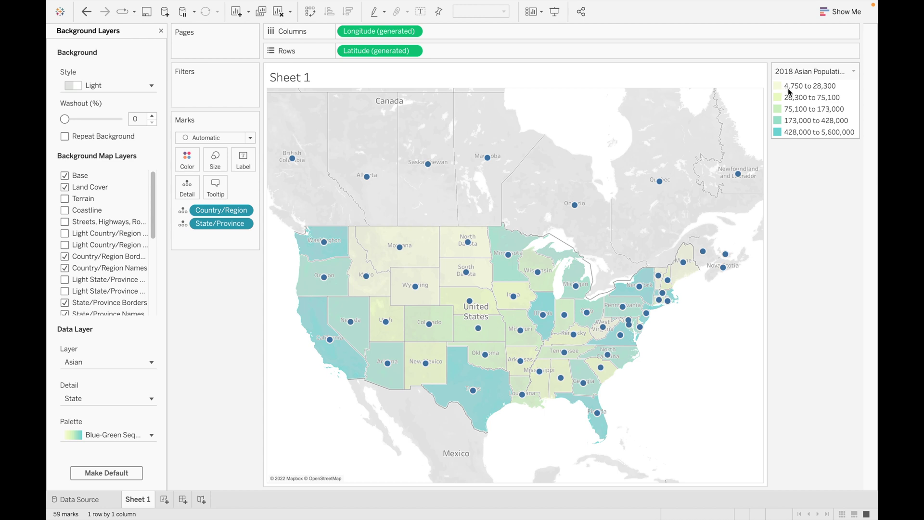
pyautogui.moveTo(471, 282)
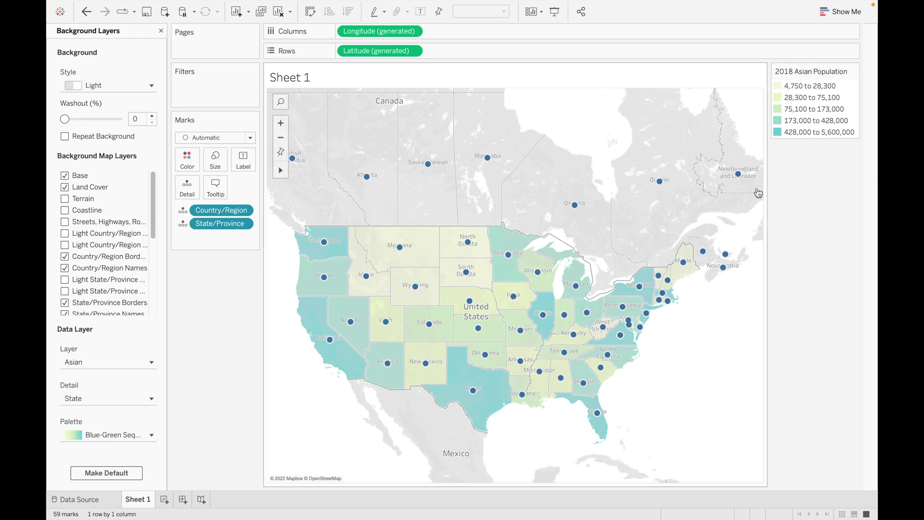
pyautogui.click(133, 400)
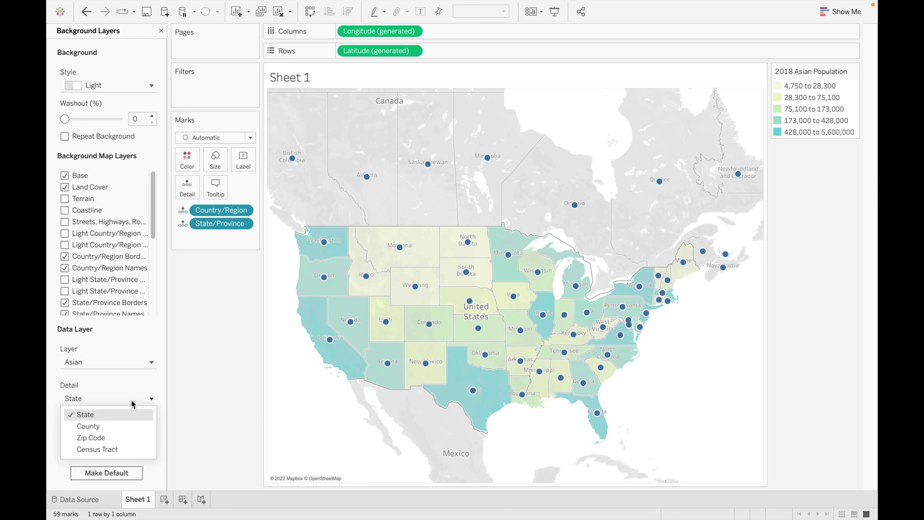
pyautogui.click(111, 440)
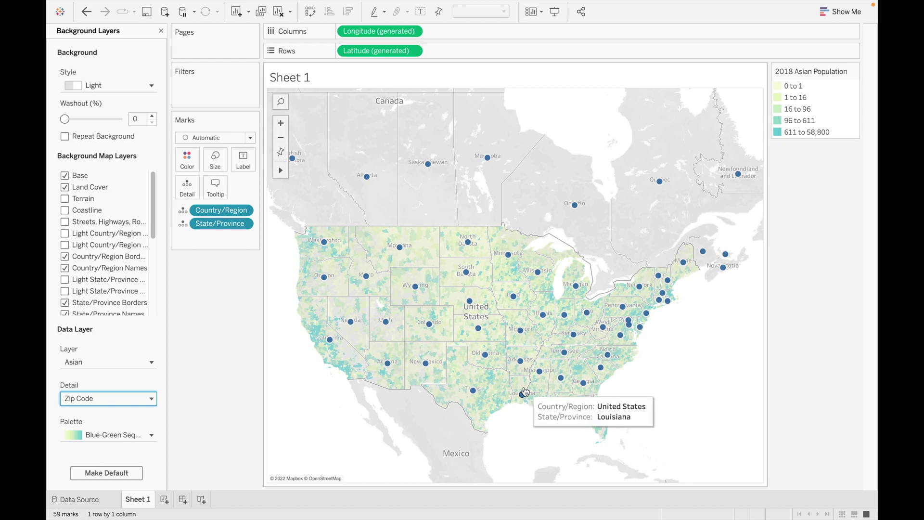
pyautogui.click(145, 439)
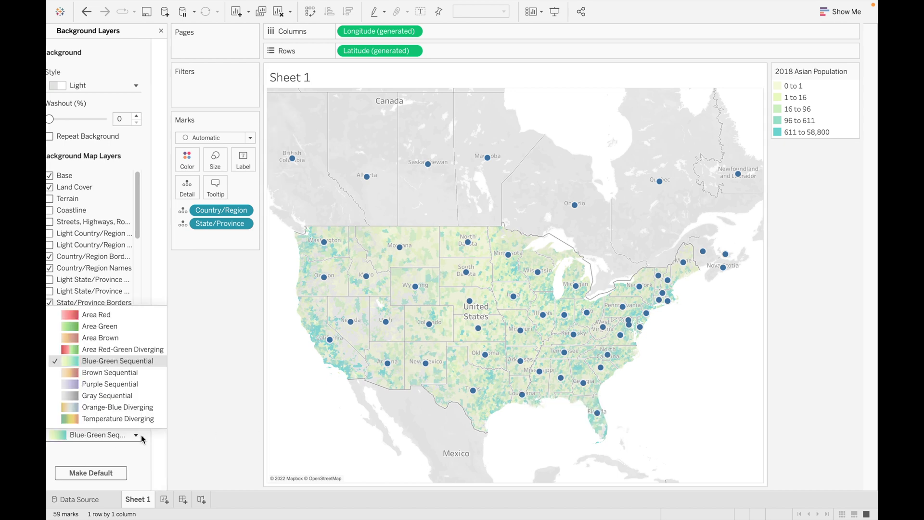
pyautogui.click(118, 316)
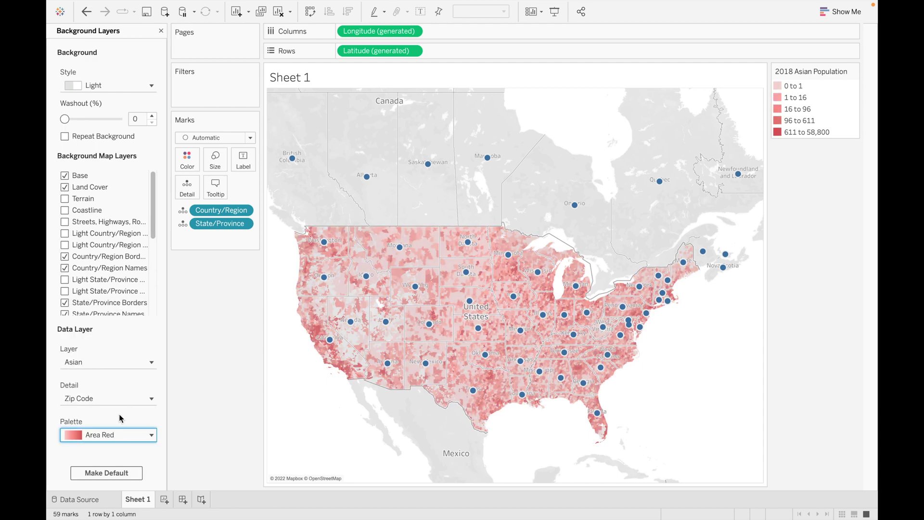
pyautogui.click(142, 368)
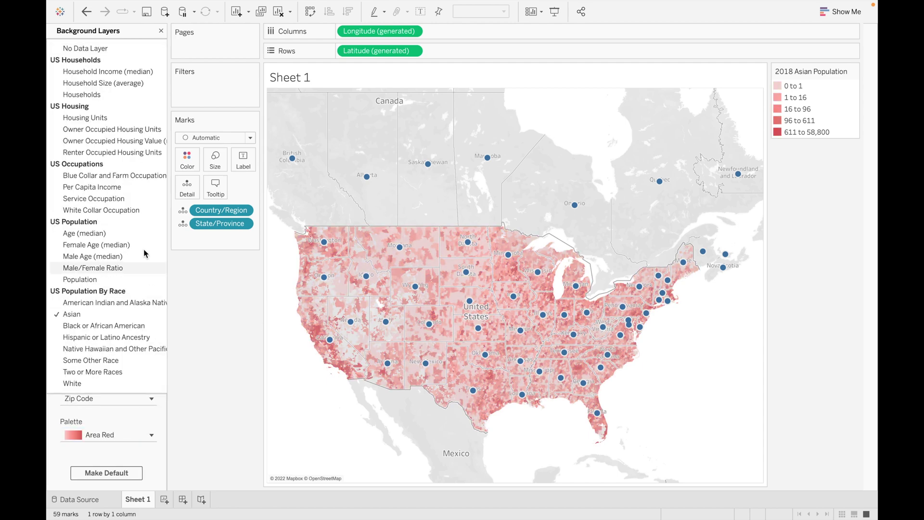
pyautogui.click(102, 94)
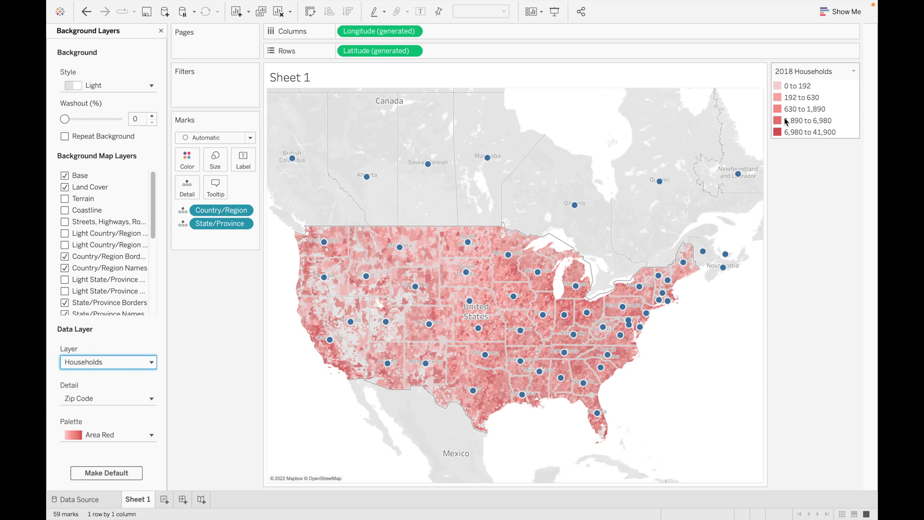
# - Show the Households data layer at state detail instead of zip codes
pyautogui.click(141, 408)
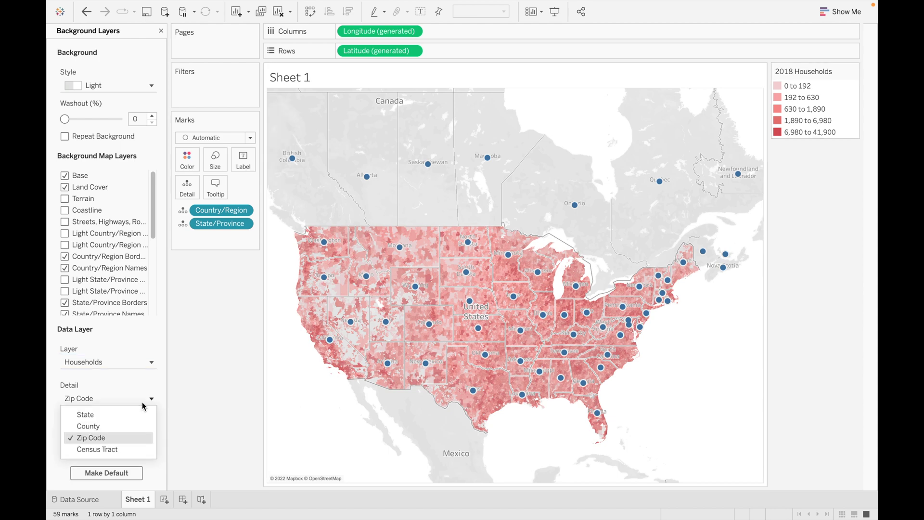
pyautogui.click(109, 417)
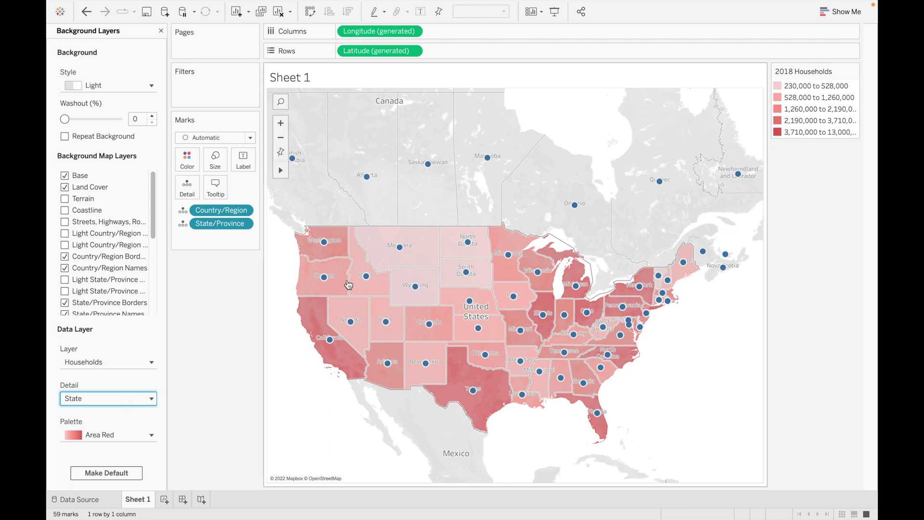
pyautogui.click(144, 363)
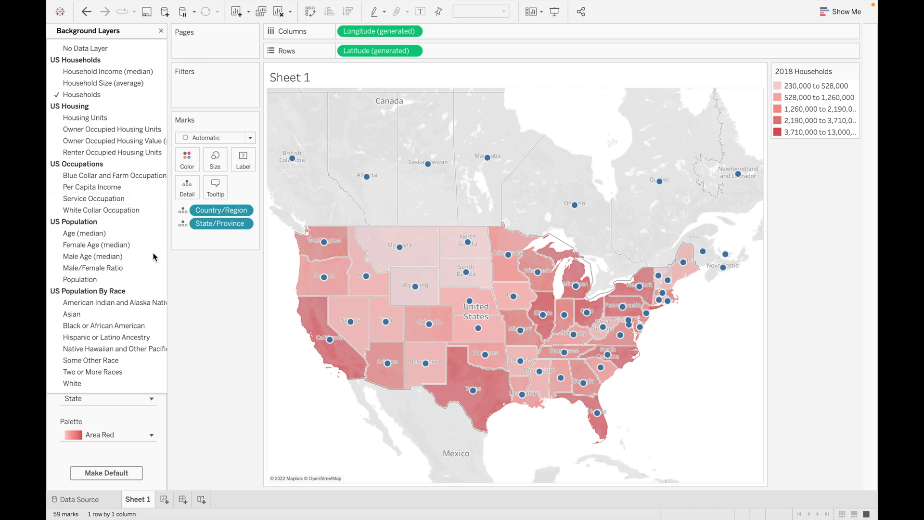
# - Shade zip codes by Female Age (median) using the Area Green palette
pyautogui.click(88, 246)
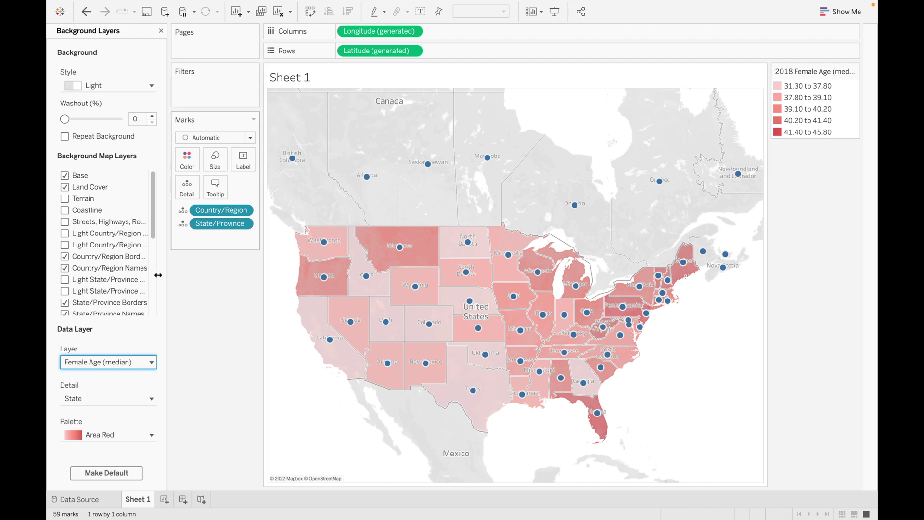
pyautogui.click(151, 400)
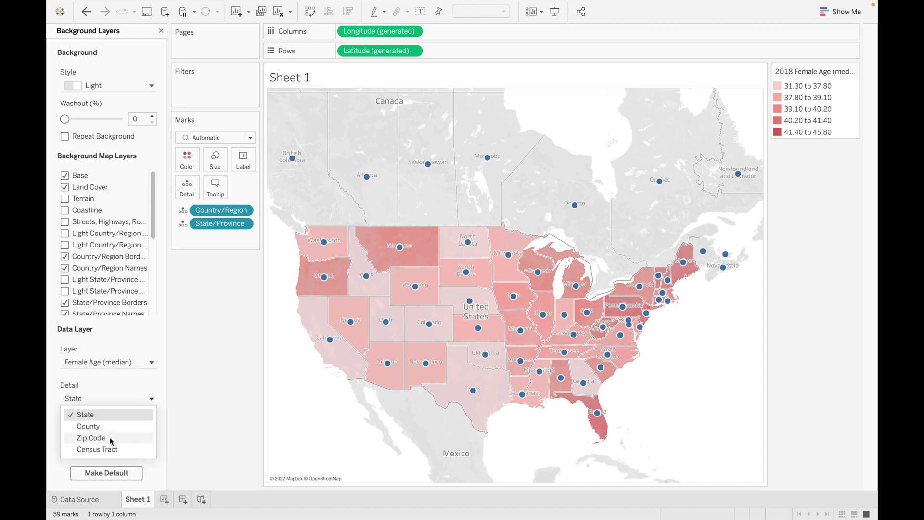
pyautogui.click(91, 438)
pyautogui.click(137, 439)
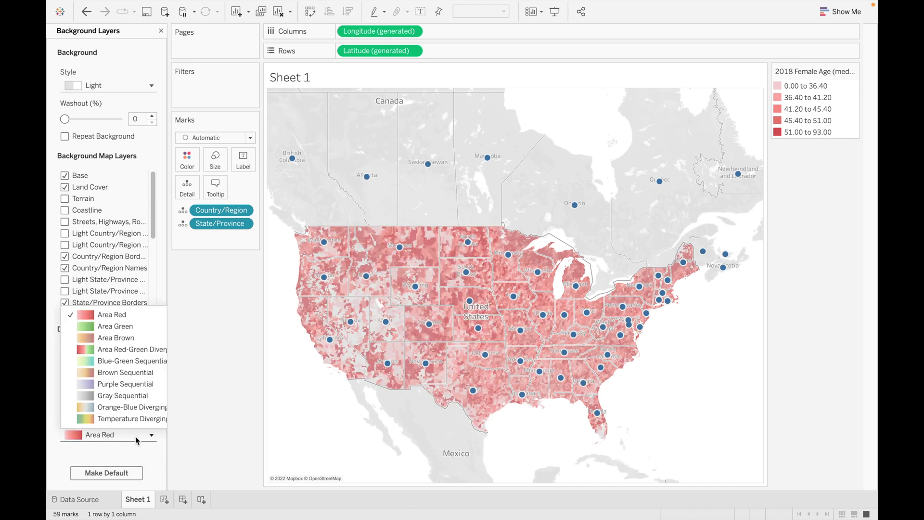
pyautogui.click(111, 331)
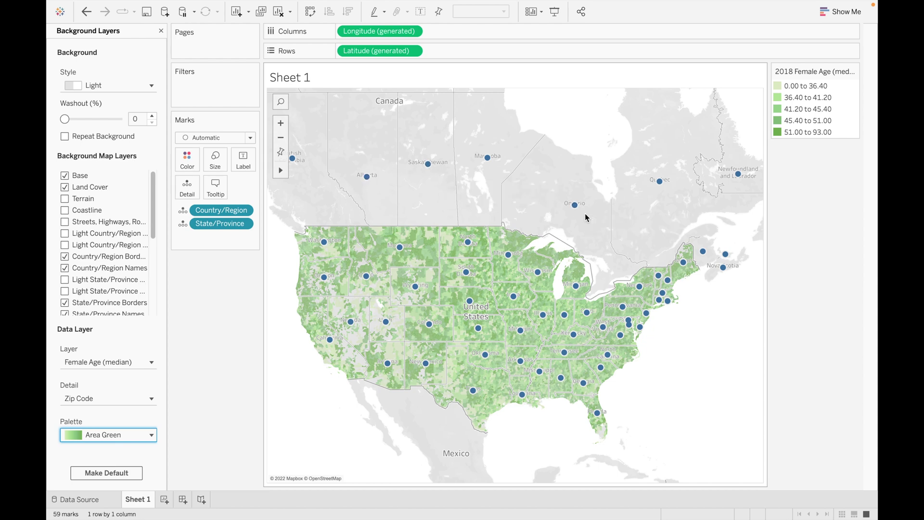
# - Set the background map style to Normal
pyautogui.scroll(-4, 151, 269)
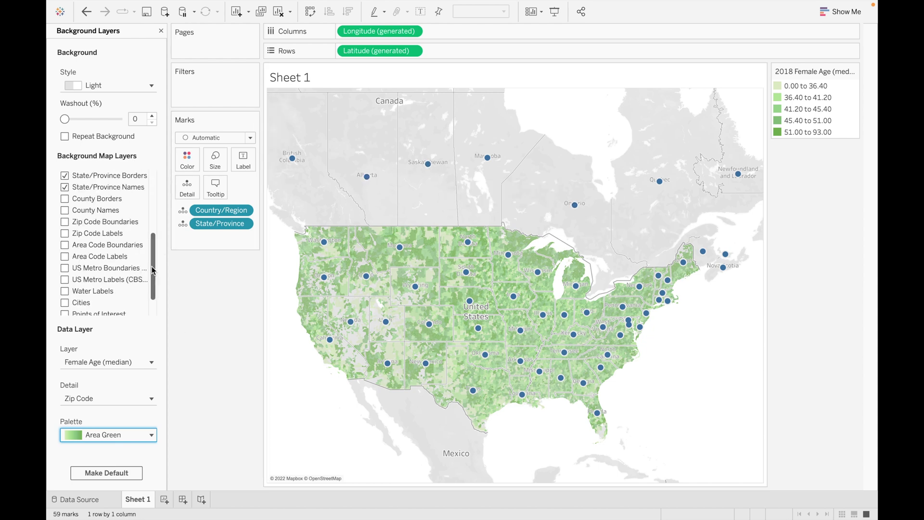
pyautogui.scroll(-1, 157, 303)
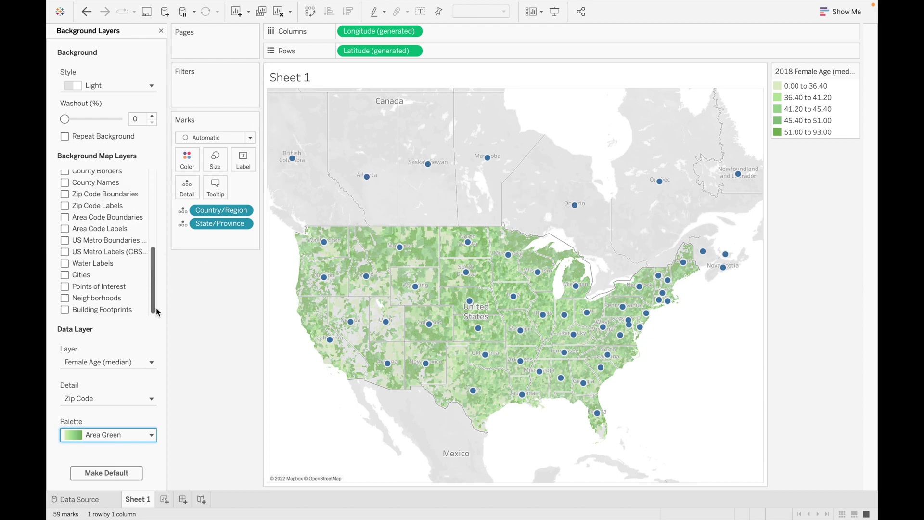
pyautogui.click(151, 86)
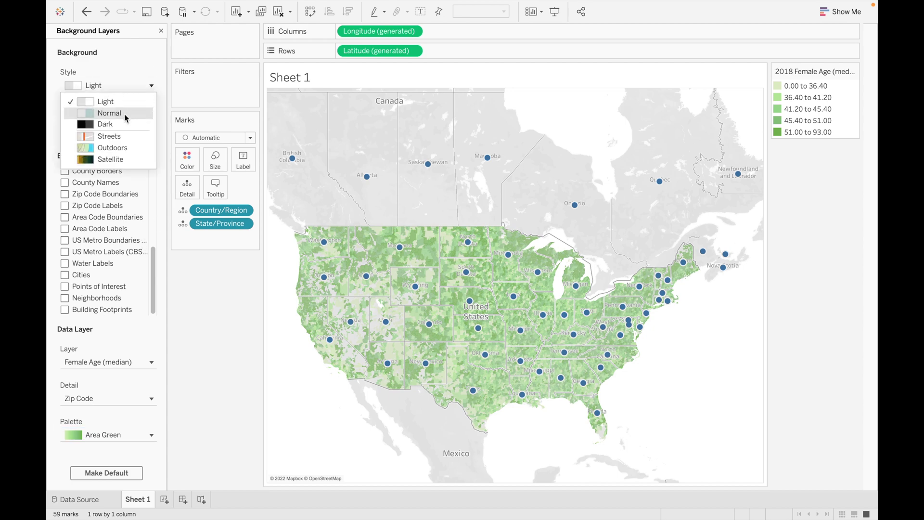
pyautogui.click(135, 113)
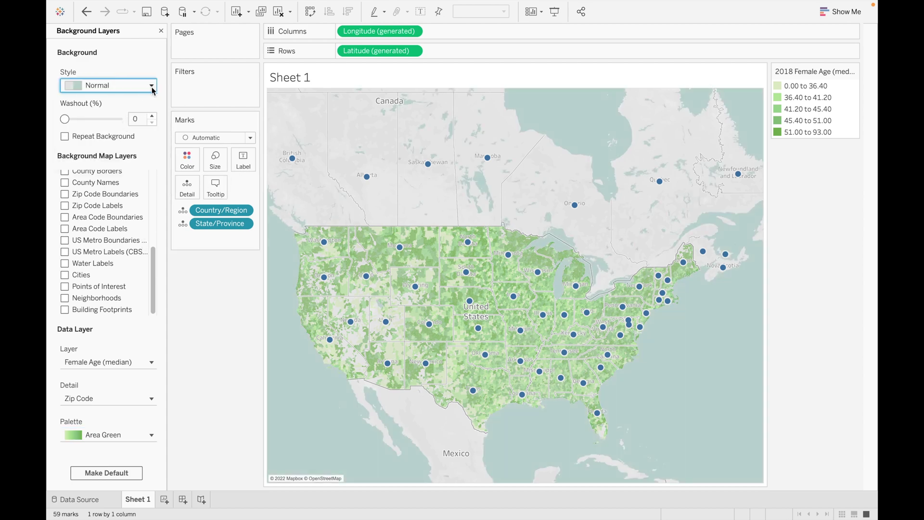